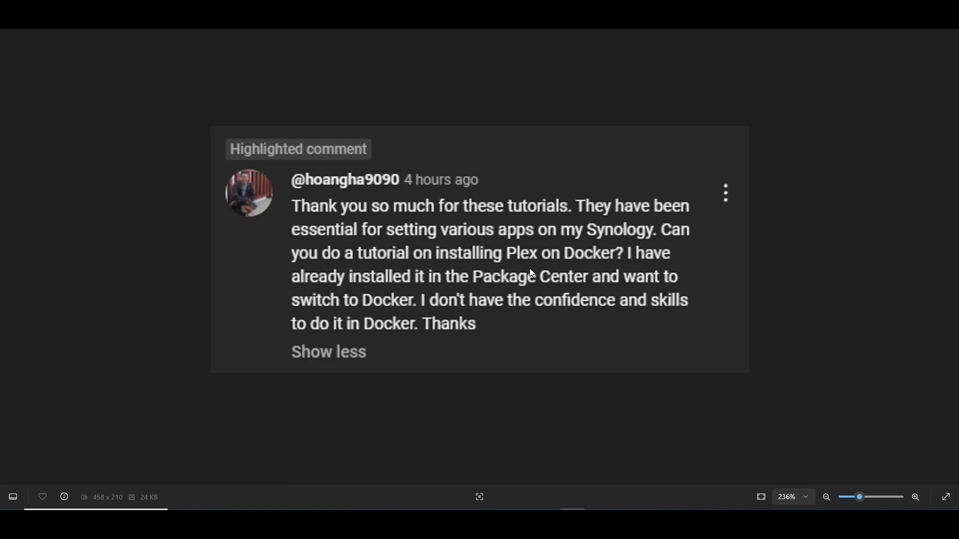
pyautogui.scroll(2, 547, 262)
pyautogui.scroll(-1, 546, 259)
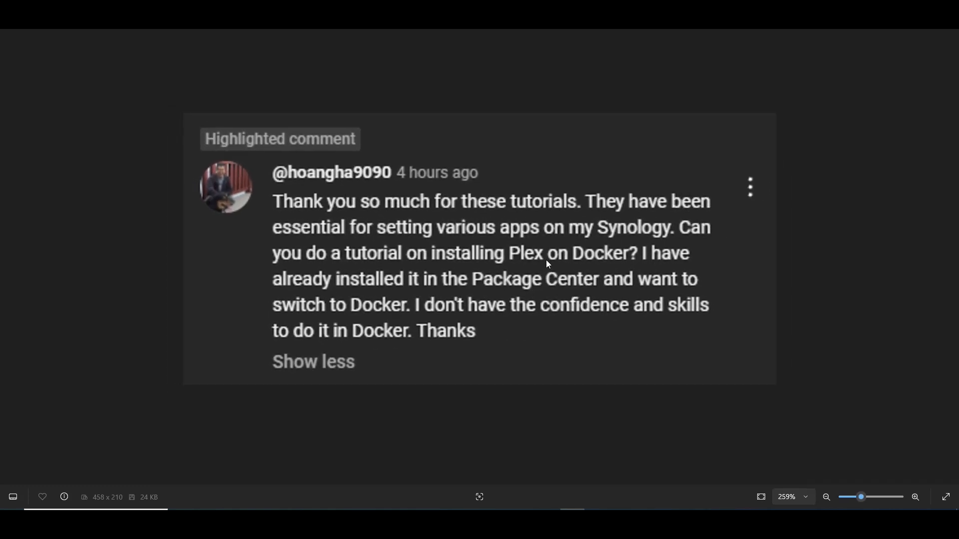
pyautogui.scroll(1, 529, 269)
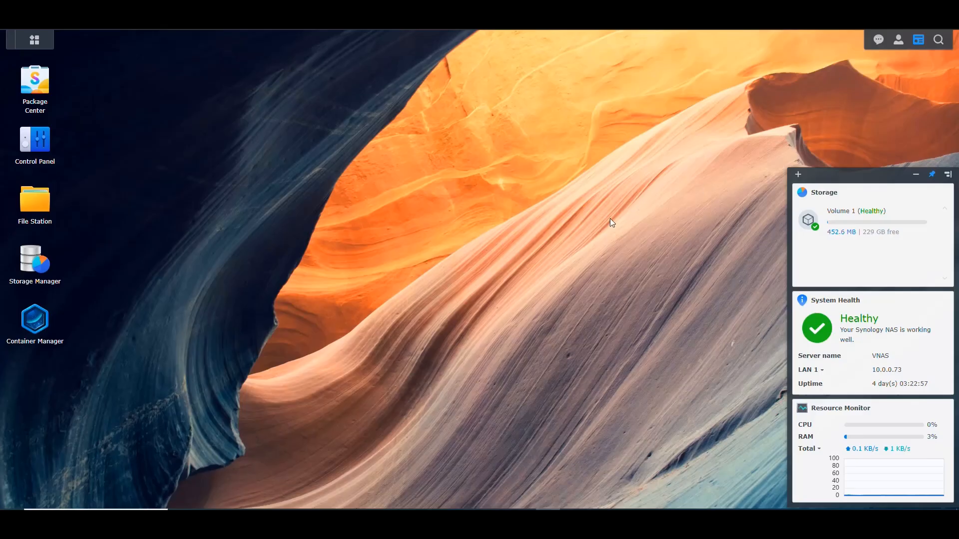
# Step: Open Container Manager and File Station, show Container Manager's project list, and bring File Station to the front
pyautogui.click(32, 321)
pyautogui.click(33, 40)
pyautogui.click(350, 112)
pyautogui.click(90, 39)
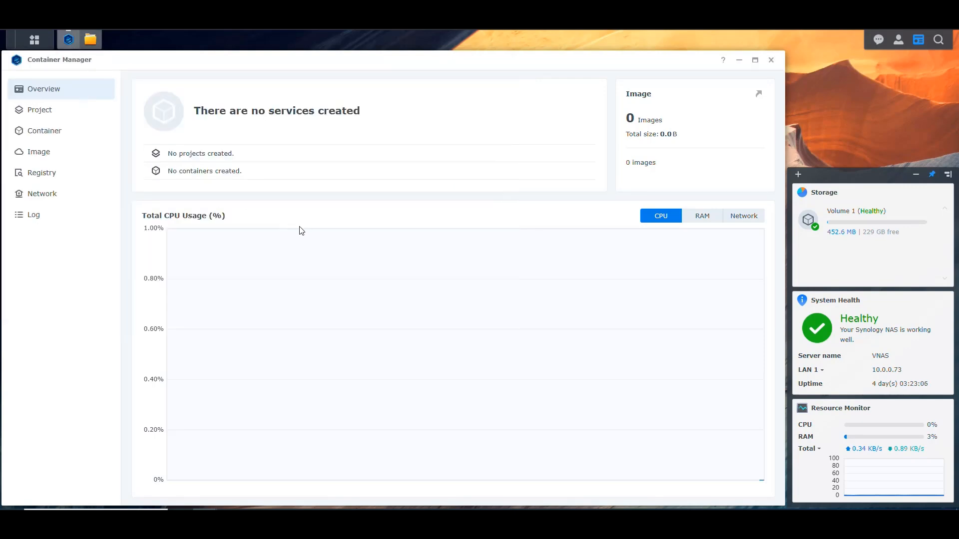
pyautogui.click(48, 113)
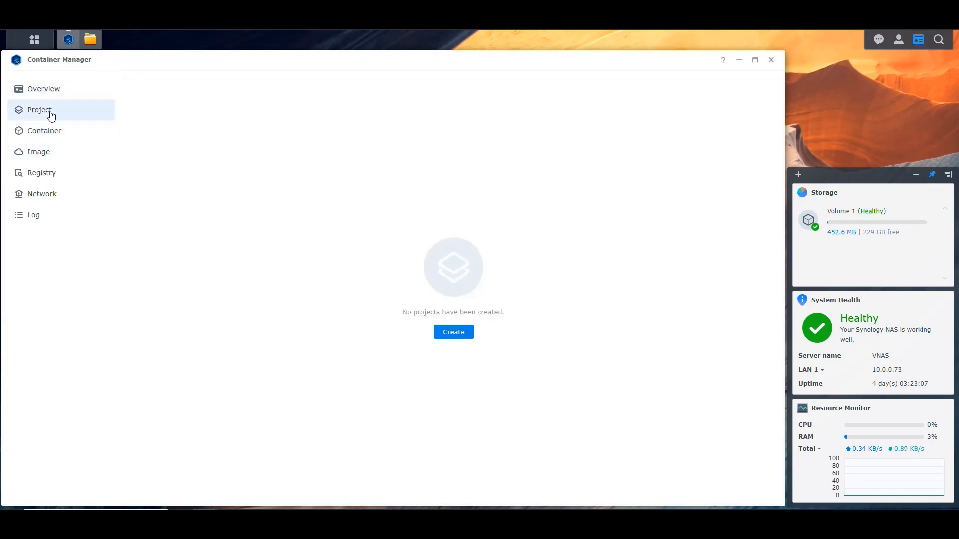
pyautogui.click(90, 40)
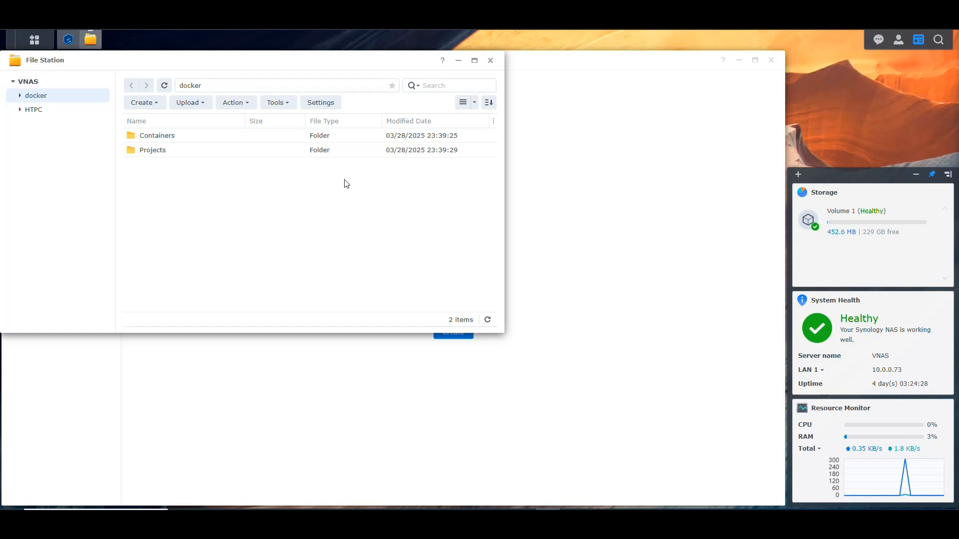
# Step: Switch to Docker Hub in a new browser tab, search for linuxserver/plex, and open that image's page
pyautogui.hotkey('ctrl', 't')
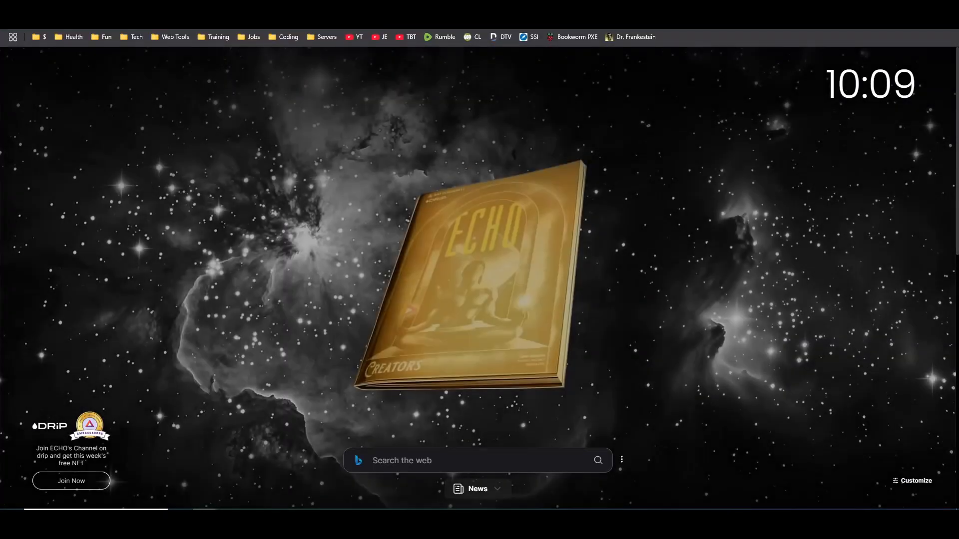
pyautogui.write('hub.docker.com')
pyautogui.press('Return')
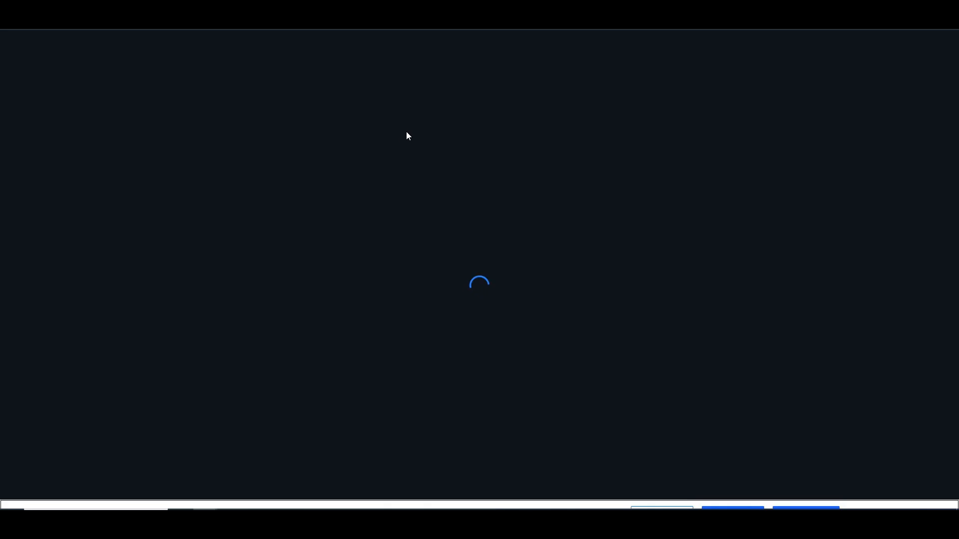
pyautogui.write('lin')
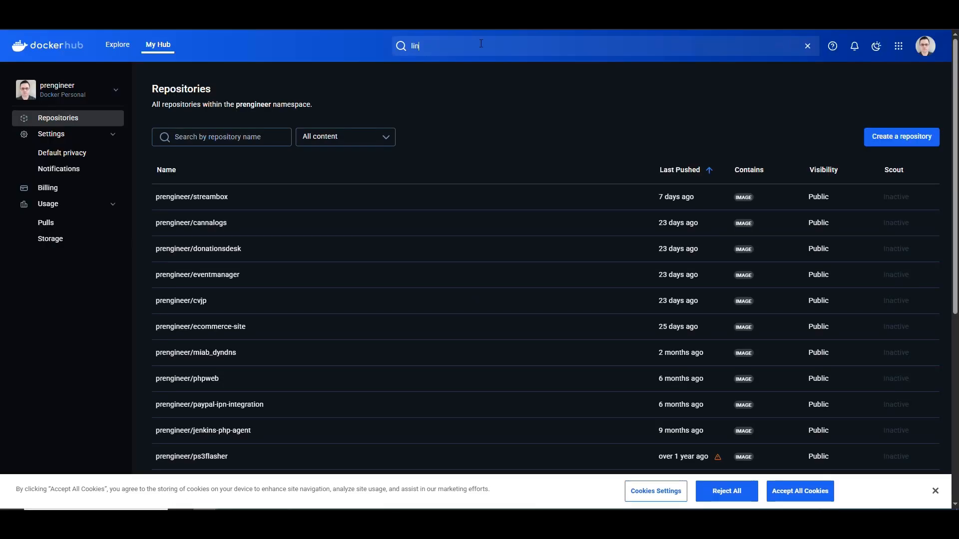
pyautogui.write('uxserver/plex')
pyautogui.press('Return')
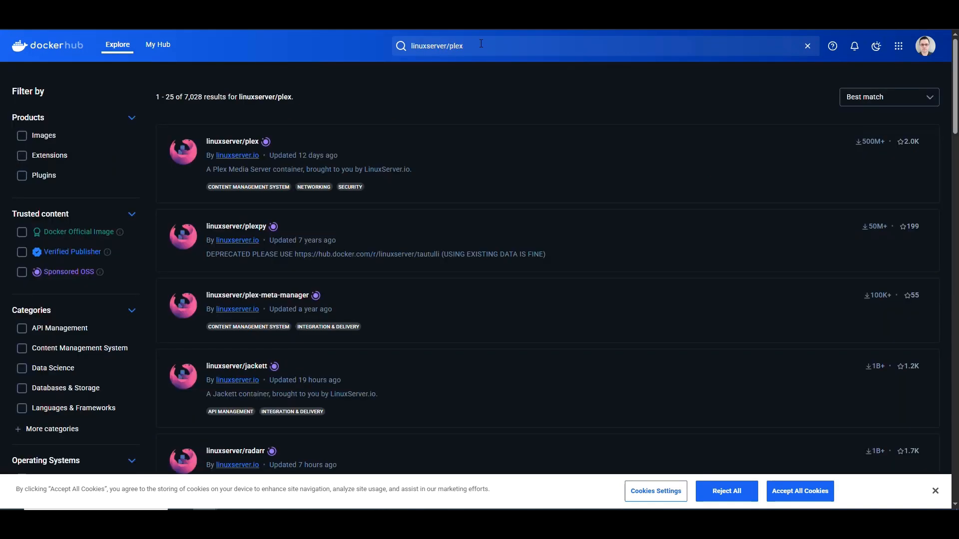
pyautogui.click(239, 149)
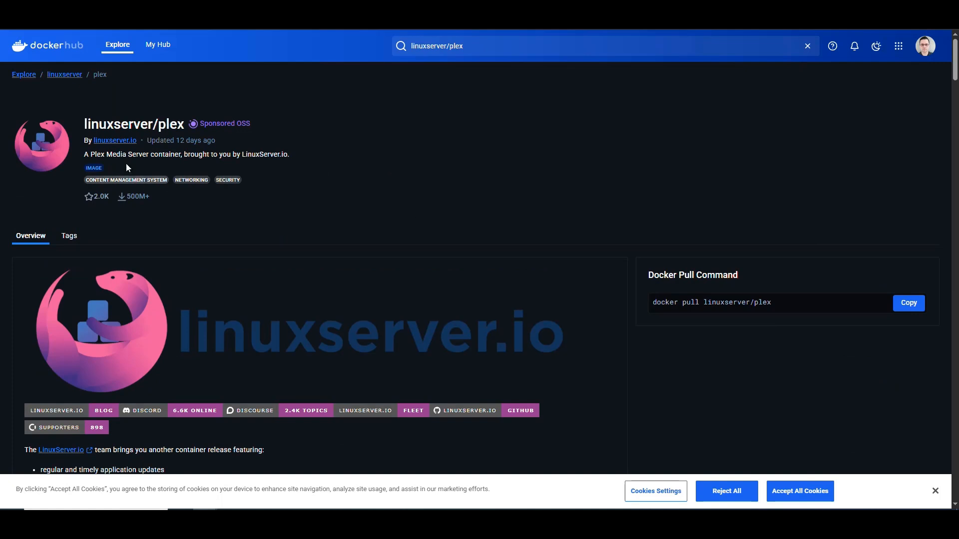
# Step: Examine the linuxserver/plex image's publisher, last update, supported architectures, and the valid VERSION settings in its application setup notes
pyautogui.moveTo(156, 124); pyautogui.dragTo(58, 124)
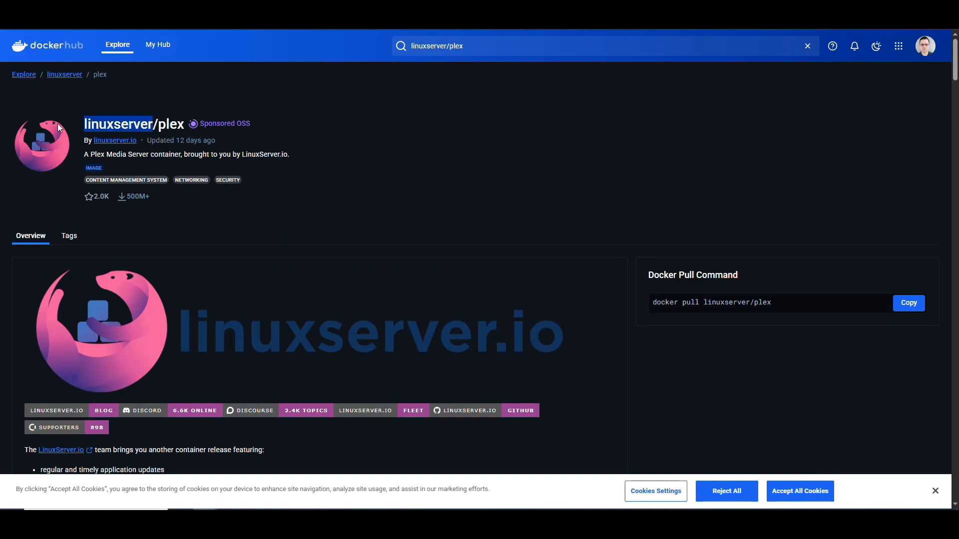
pyautogui.click(397, 178)
pyautogui.moveTo(220, 142); pyautogui.dragTo(137, 142)
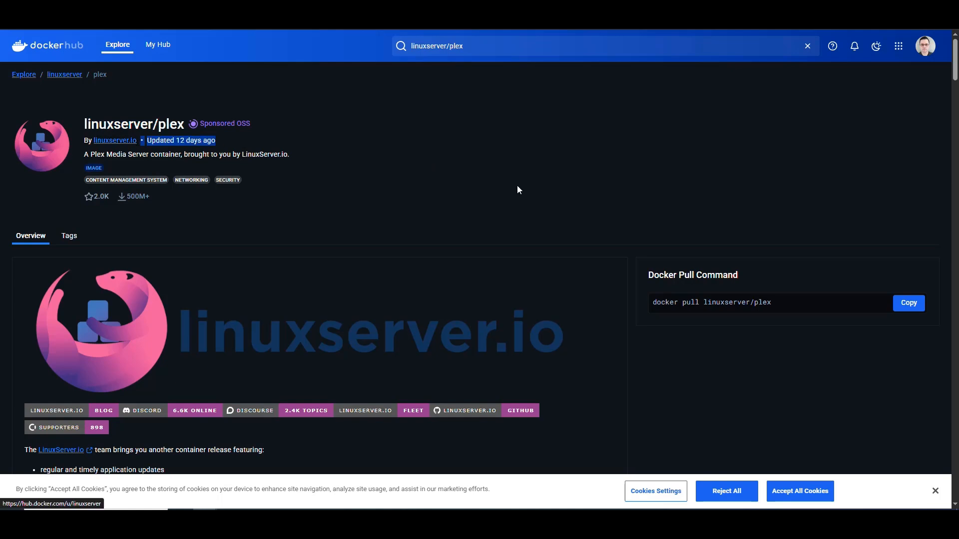
pyautogui.click(464, 179)
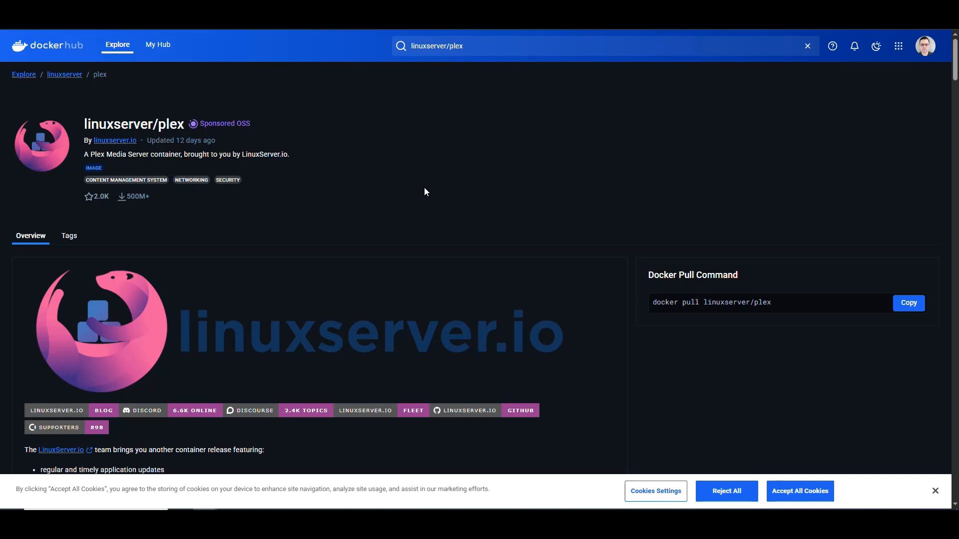
pyautogui.scroll(-10, 425, 191)
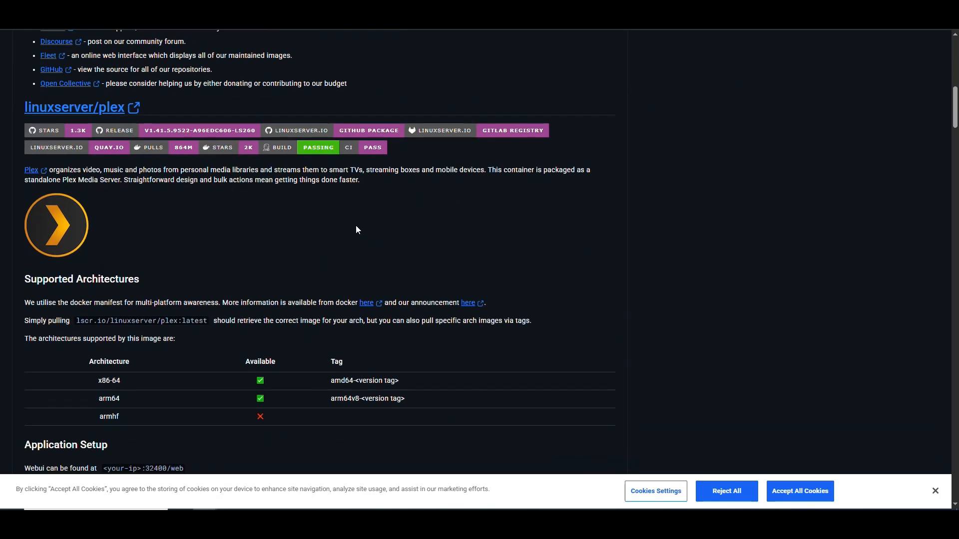
pyautogui.scroll(-5, 355, 227)
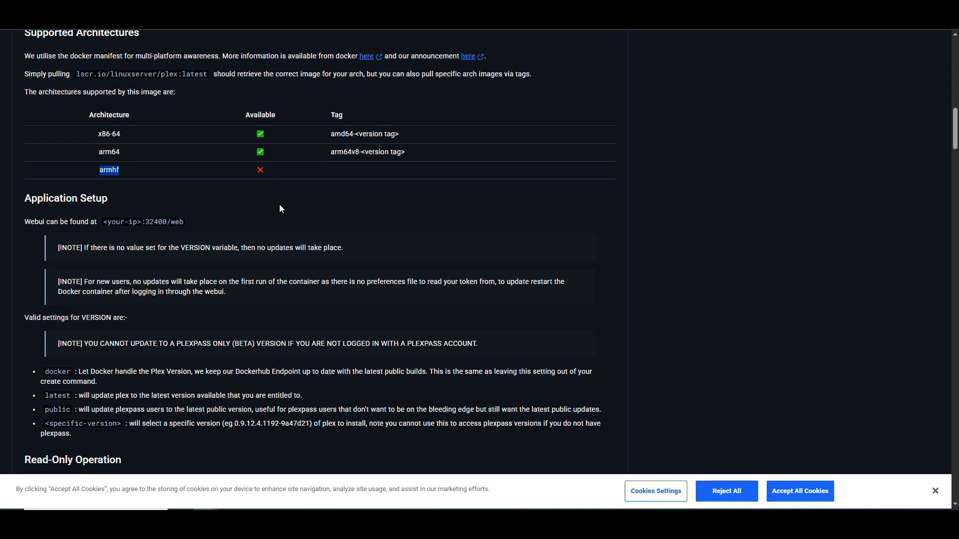
pyautogui.moveTo(245, 170); pyautogui.dragTo(84, 132)
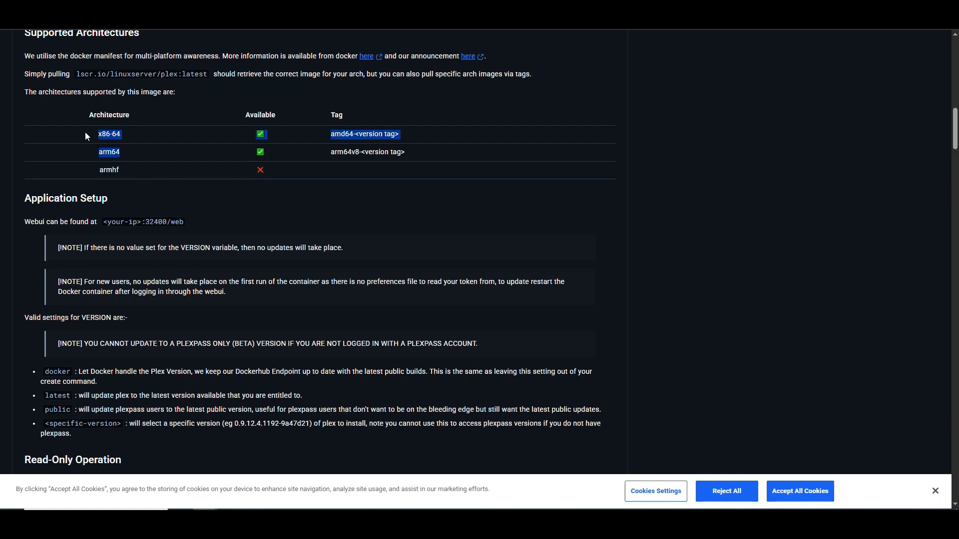
pyautogui.moveTo(361, 152); pyautogui.dragTo(330, 151)
pyautogui.moveTo(401, 134); pyautogui.dragTo(325, 138)
pyautogui.moveTo(429, 199); pyautogui.dragTo(414, 194)
pyautogui.scroll(-5, 414, 198)
pyautogui.scroll(2, 377, 187)
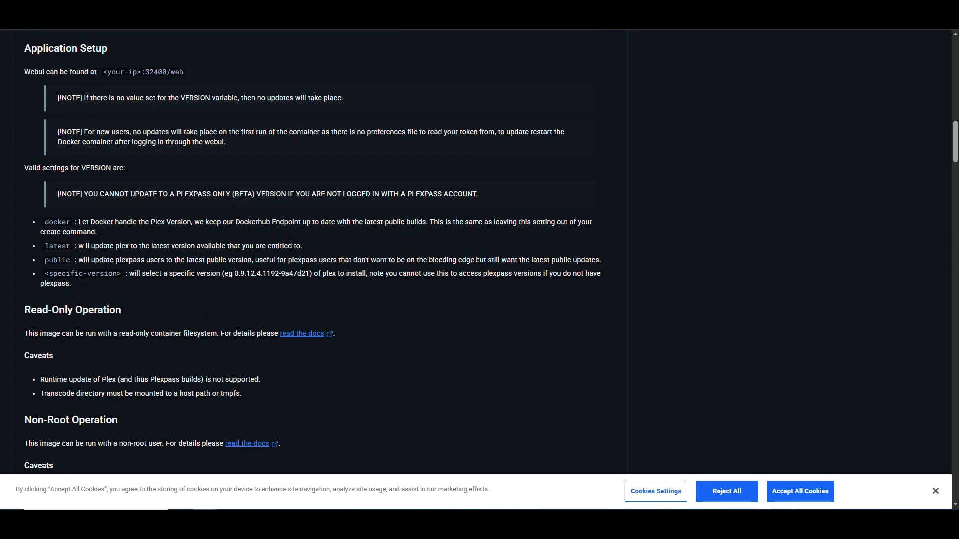
pyautogui.doubleClick(59, 246)
pyautogui.scroll(1, 65, 250)
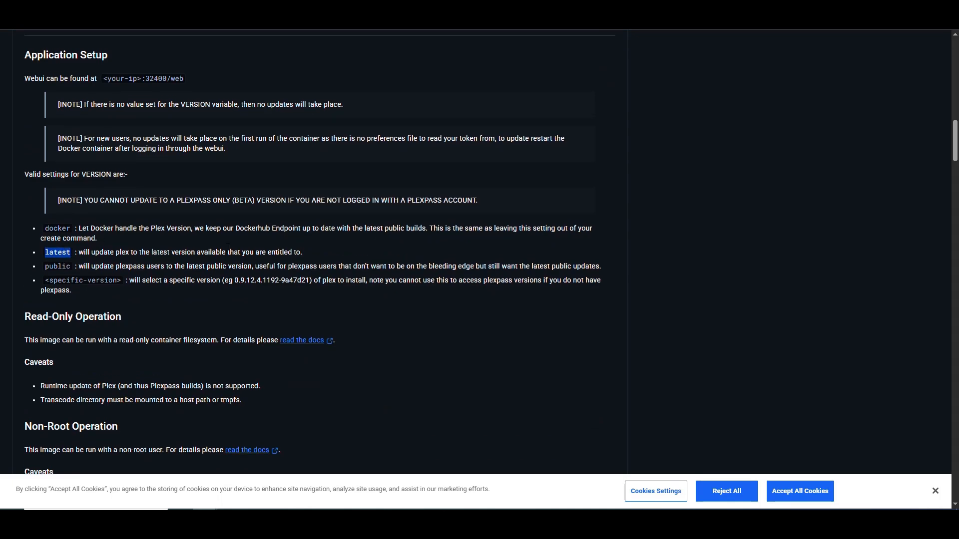
pyautogui.click(372, 274)
# Step: Examine the docker-compose example's user and group IDs, time zone, version, PLEX_CLAIM and volume path settings
pyautogui.scroll(-5, 367, 249)
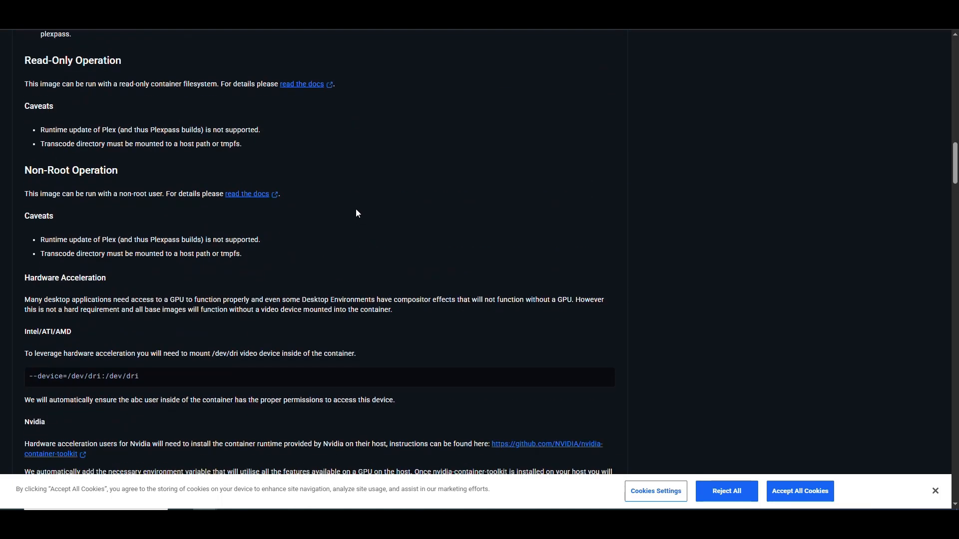
pyautogui.scroll(-6, 355, 209)
pyautogui.scroll(-5, 380, 188)
pyautogui.scroll(-1, 267, 196)
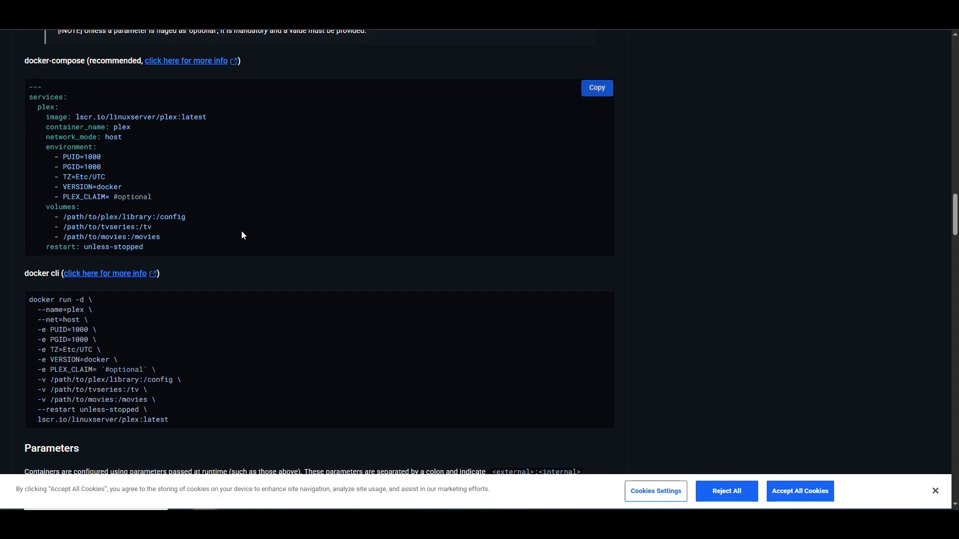
pyautogui.scroll(-1, 249, 211)
pyautogui.scroll(1, 245, 205)
pyautogui.moveTo(104, 166); pyautogui.dragTo(59, 157)
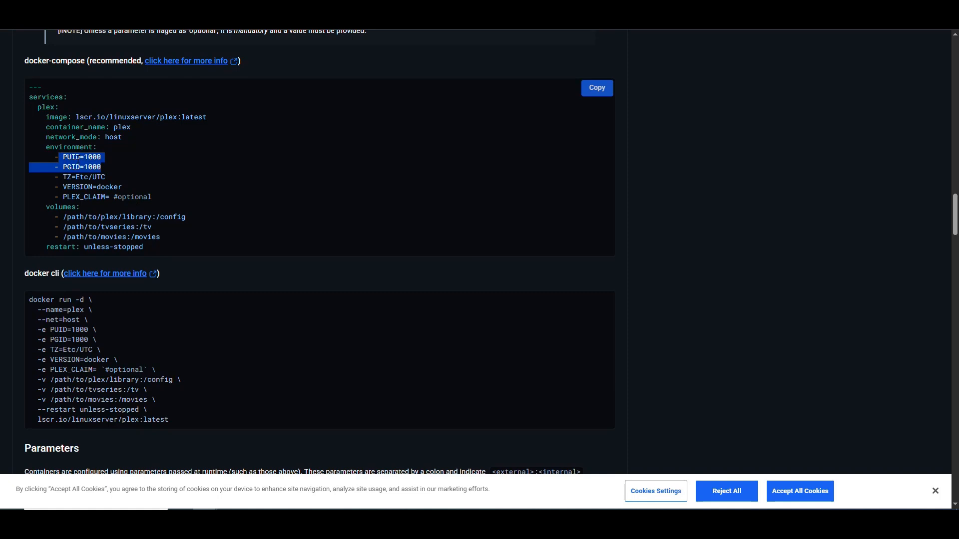
pyautogui.moveTo(106, 177); pyautogui.dragTo(64, 178)
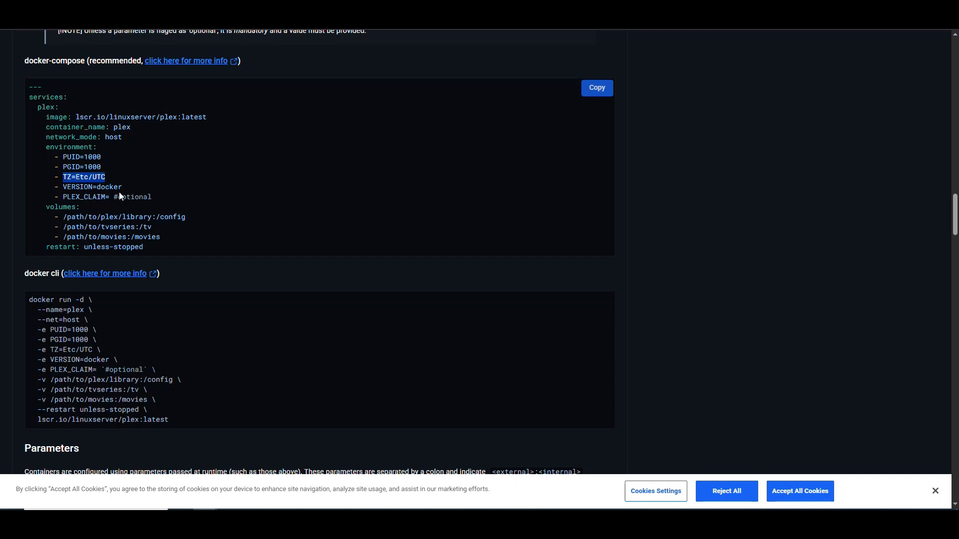
pyautogui.moveTo(125, 188); pyautogui.dragTo(54, 187)
pyautogui.click(225, 179)
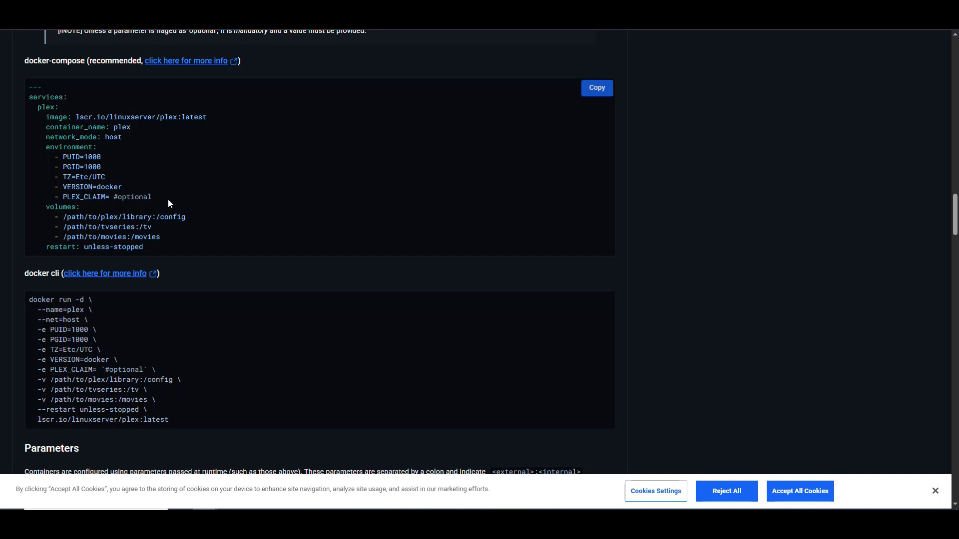
pyautogui.moveTo(152, 197); pyautogui.dragTo(63, 197)
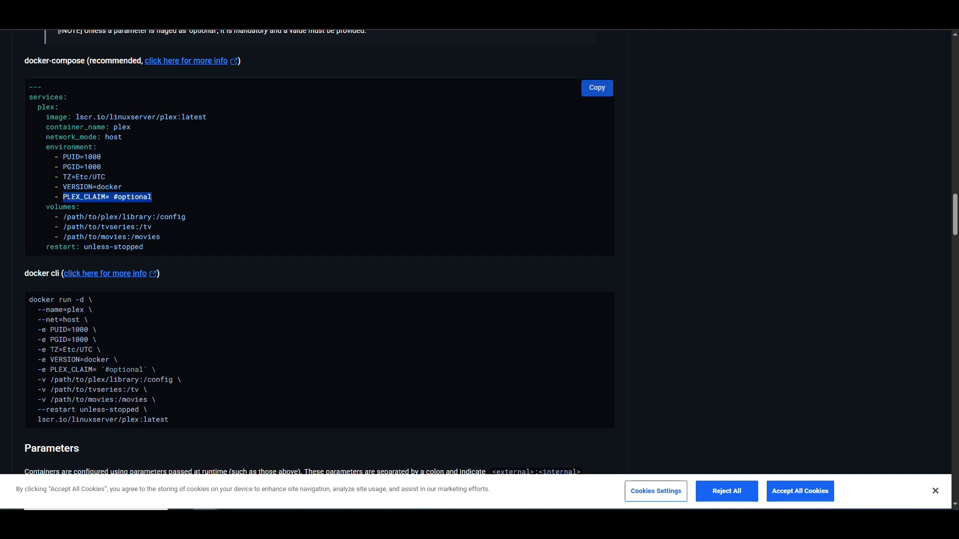
pyautogui.click(167, 198)
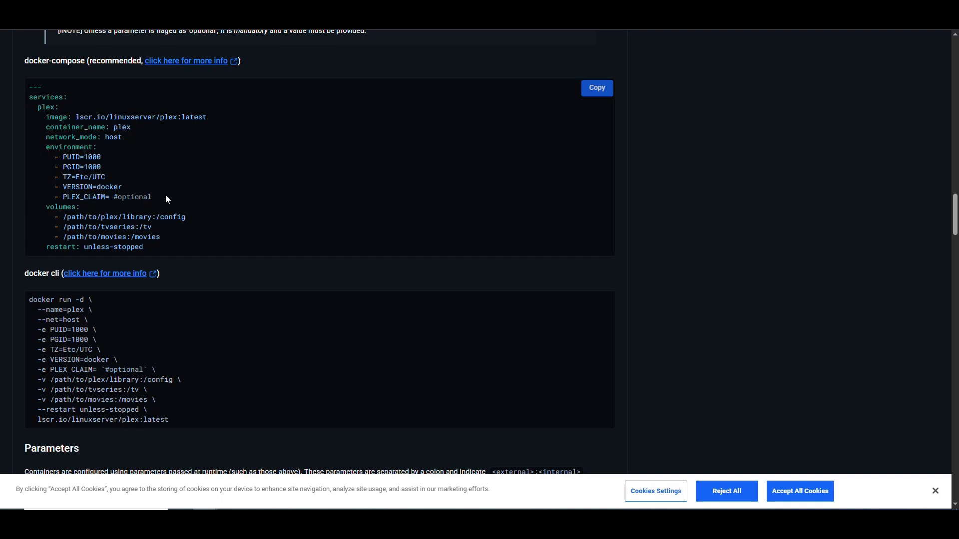
pyautogui.moveTo(153, 198); pyautogui.dragTo(60, 197)
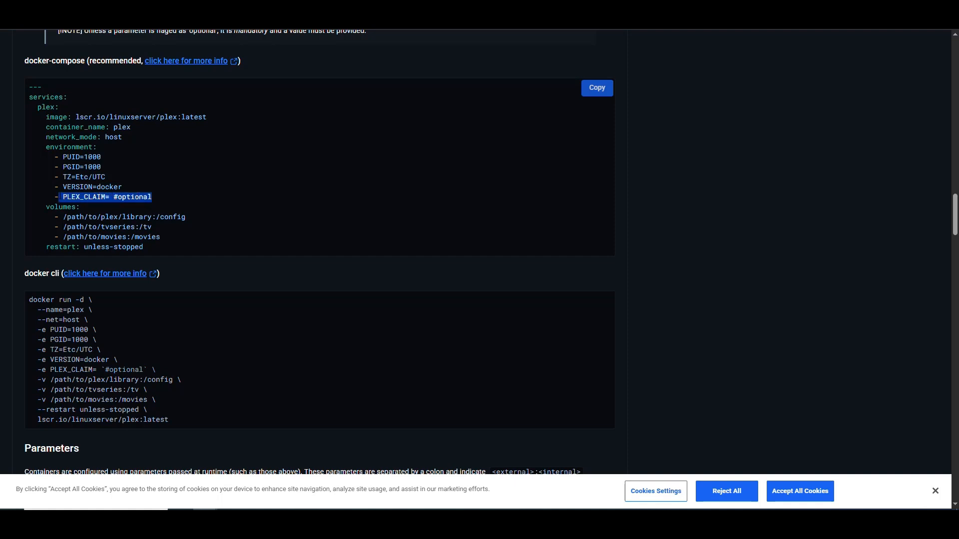
pyautogui.click(105, 197)
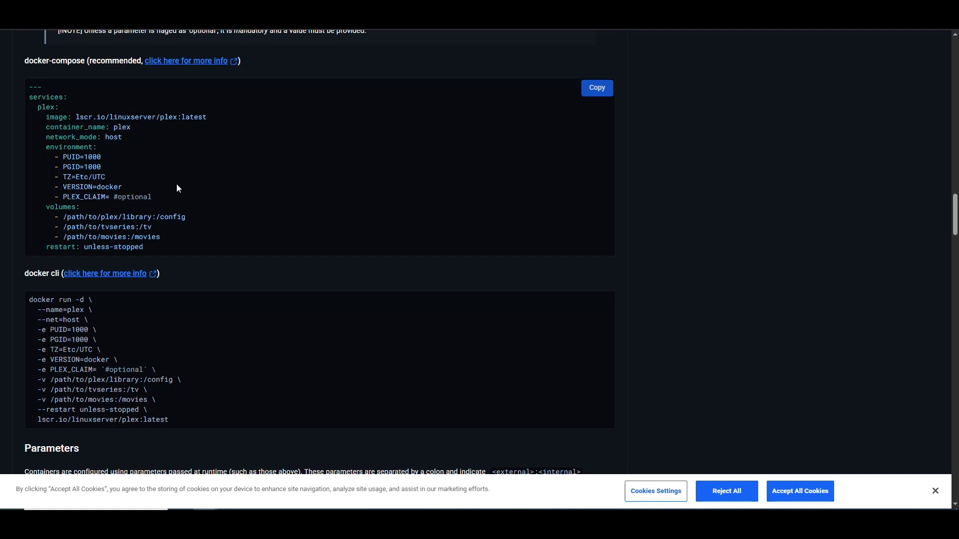
pyautogui.scroll(-1, 176, 184)
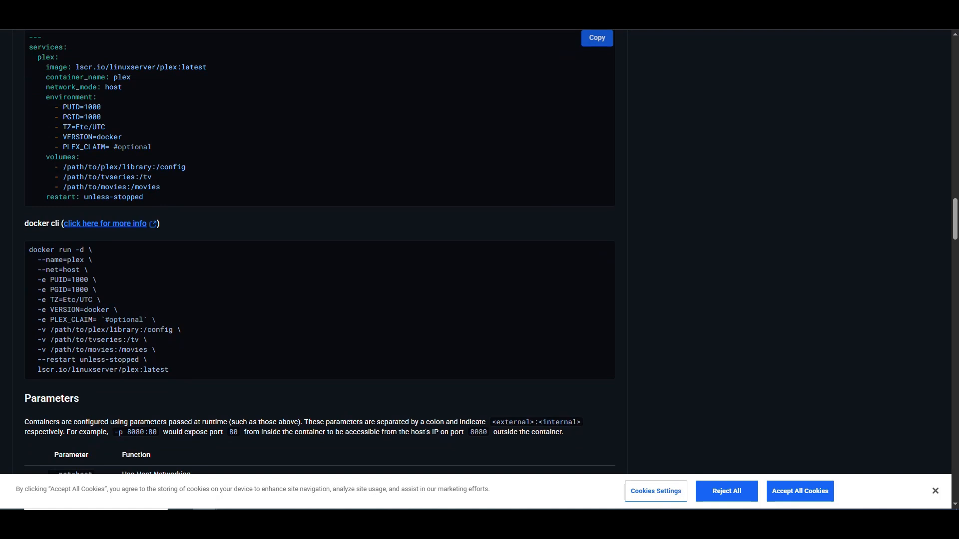
pyautogui.moveTo(188, 167); pyautogui.dragTo(131, 187)
pyautogui.moveTo(149, 177); pyautogui.dragTo(140, 177)
pyautogui.click(148, 178)
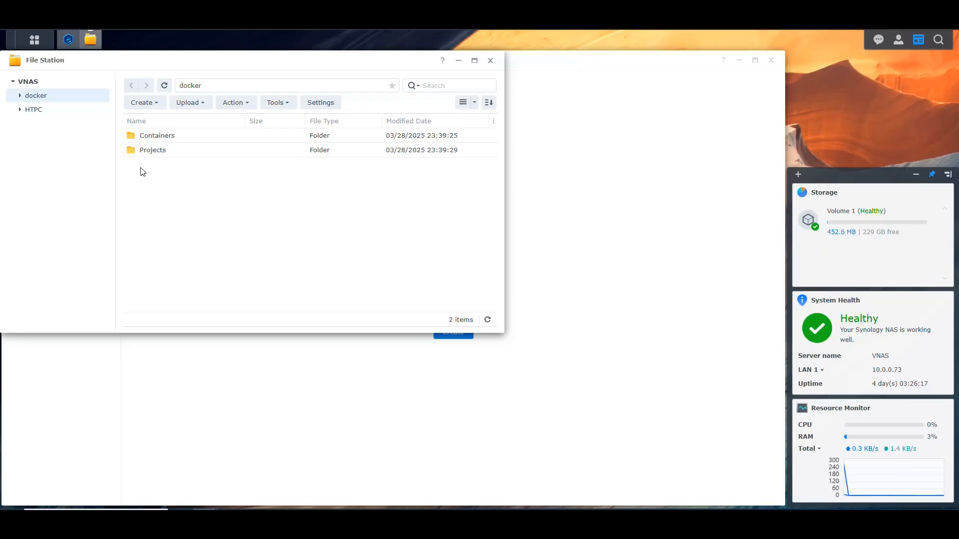
# Step: Switch back to File Station and create a folder named Plex inside docker/Projects
pyautogui.doubleClick(148, 150)
pyautogui.click(147, 102)
pyautogui.click(168, 121)
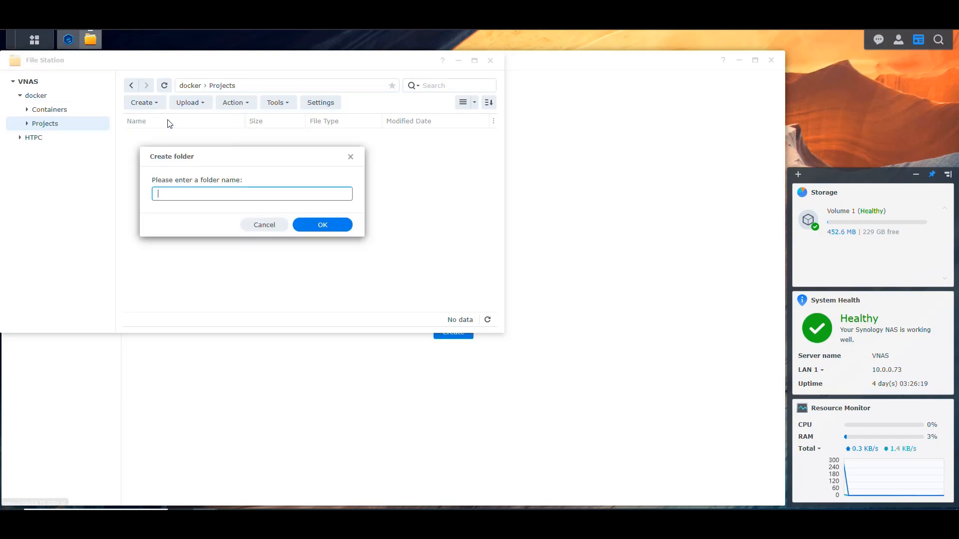
pyautogui.write('Plex')
pyautogui.press('Return')
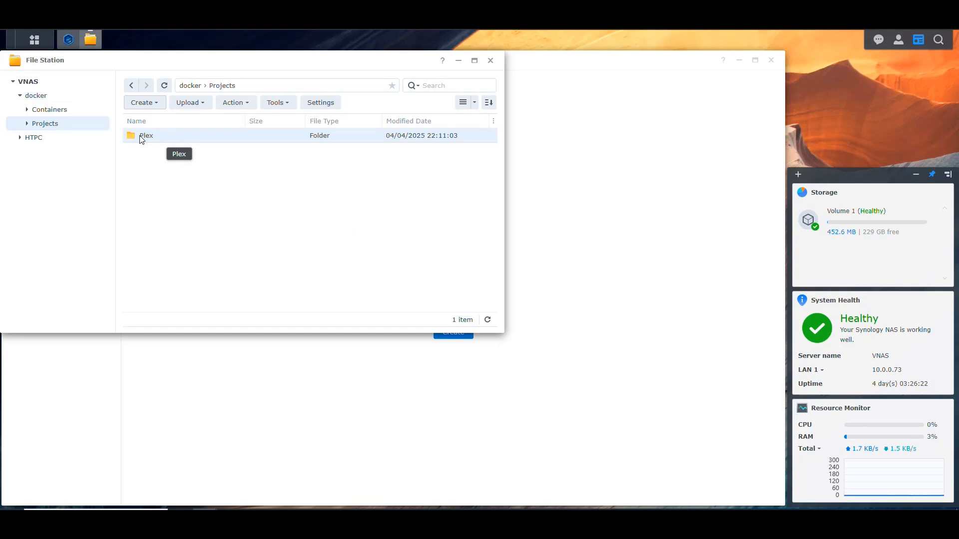
# Step: Create a folder named Plex inside docker/Containers, open it, and return to the docker/Projects folder
pyautogui.click(70, 111)
pyautogui.click(152, 104)
pyautogui.click(174, 120)
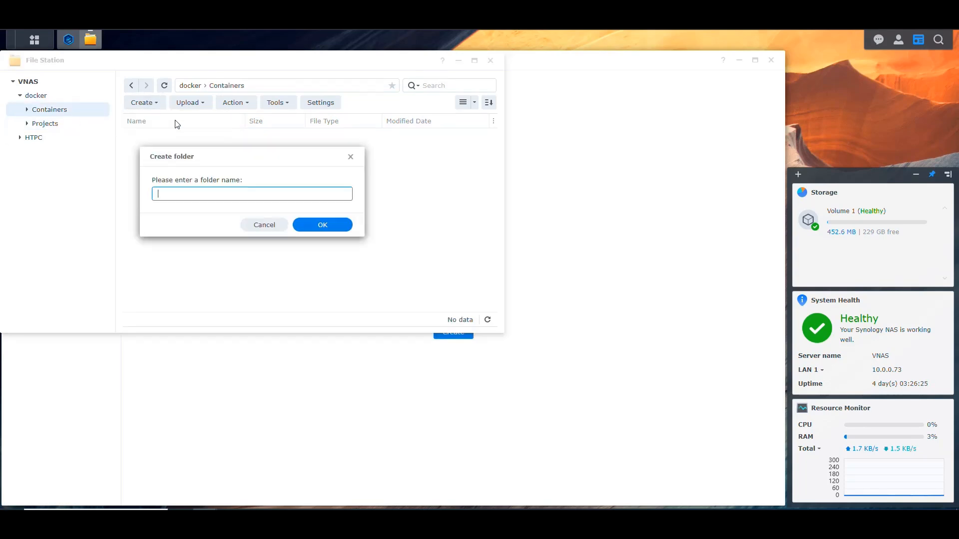
pyautogui.write('Plex')
pyautogui.press('Return')
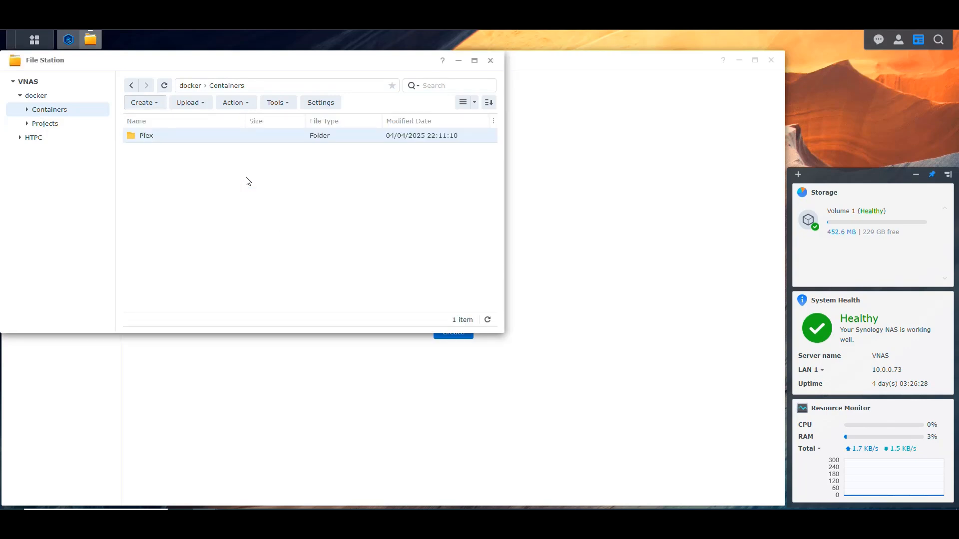
pyautogui.doubleClick(154, 135)
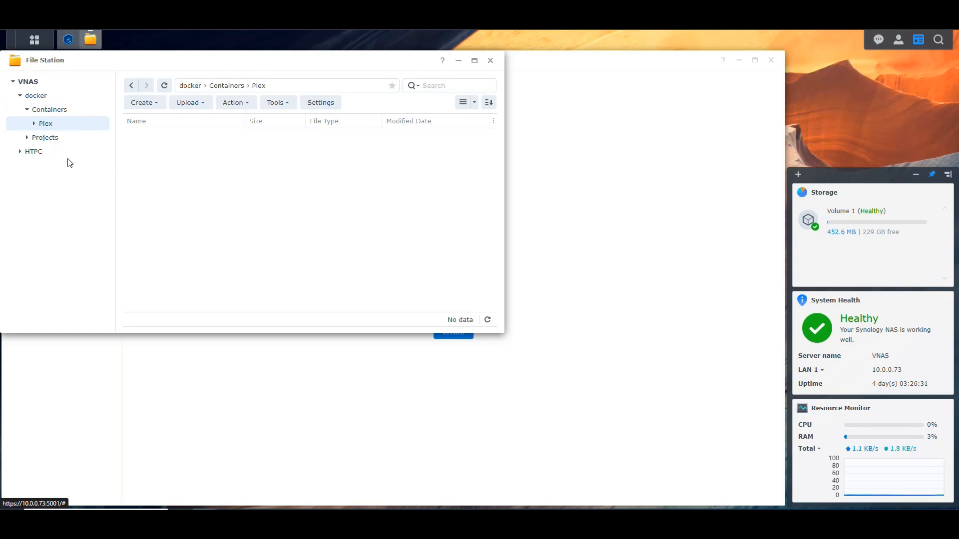
pyautogui.click(55, 144)
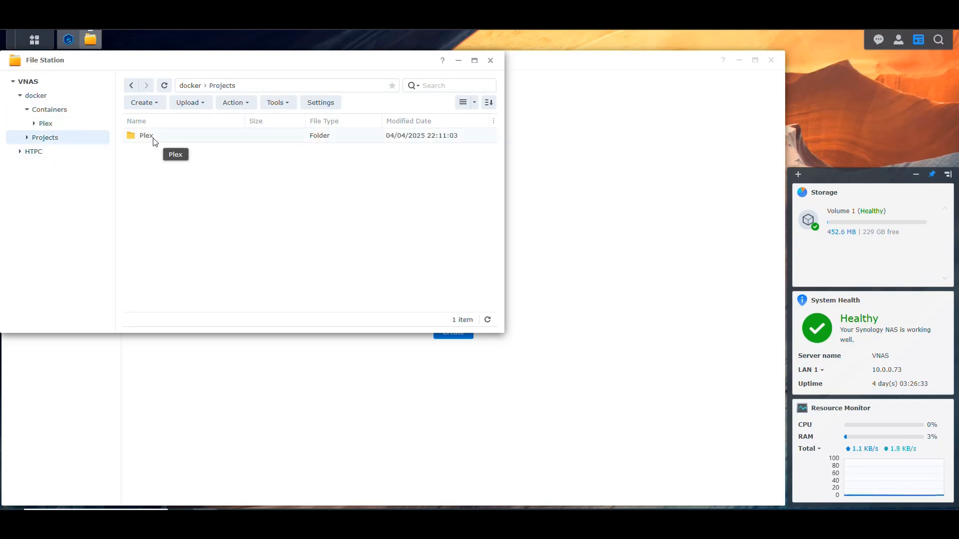
# Step: Examine the Download and Media folders of HTPC, the subfolders of HTPC/Media, and the contents of the docker folder
pyautogui.click(20, 152)
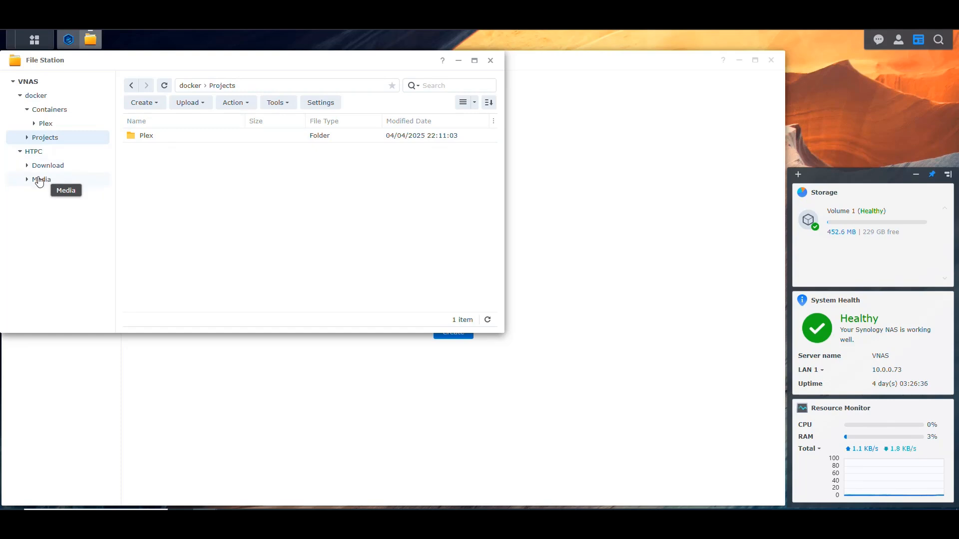
pyautogui.click(36, 153)
pyautogui.doubleClick(32, 179)
pyautogui.click(27, 180)
pyautogui.click(20, 152)
pyautogui.click(35, 152)
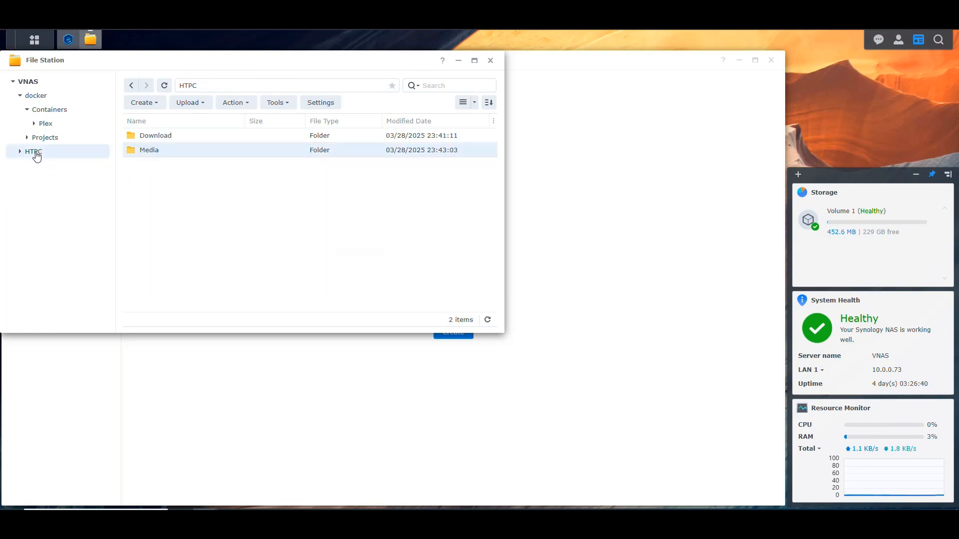
pyautogui.click(20, 151)
pyautogui.click(43, 180)
pyautogui.click(20, 151)
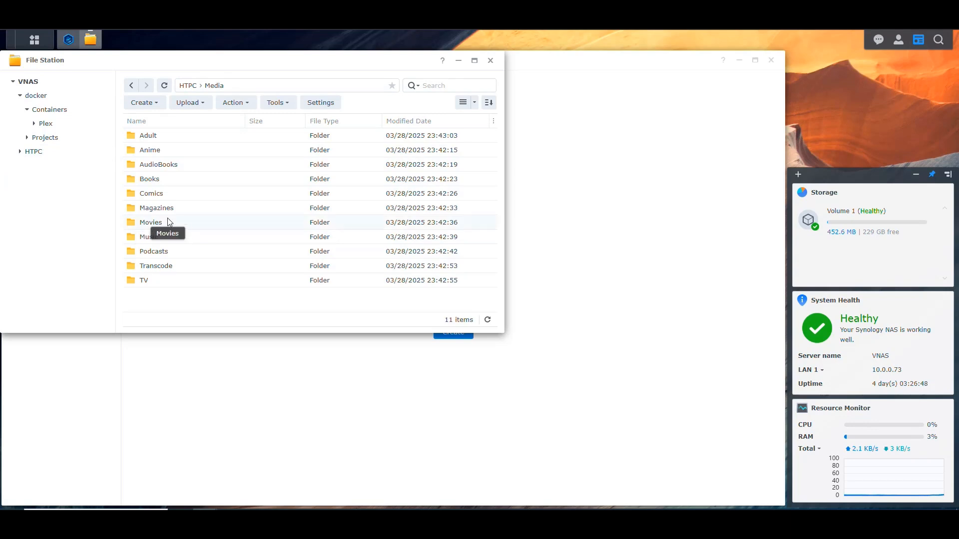
pyautogui.click(20, 95)
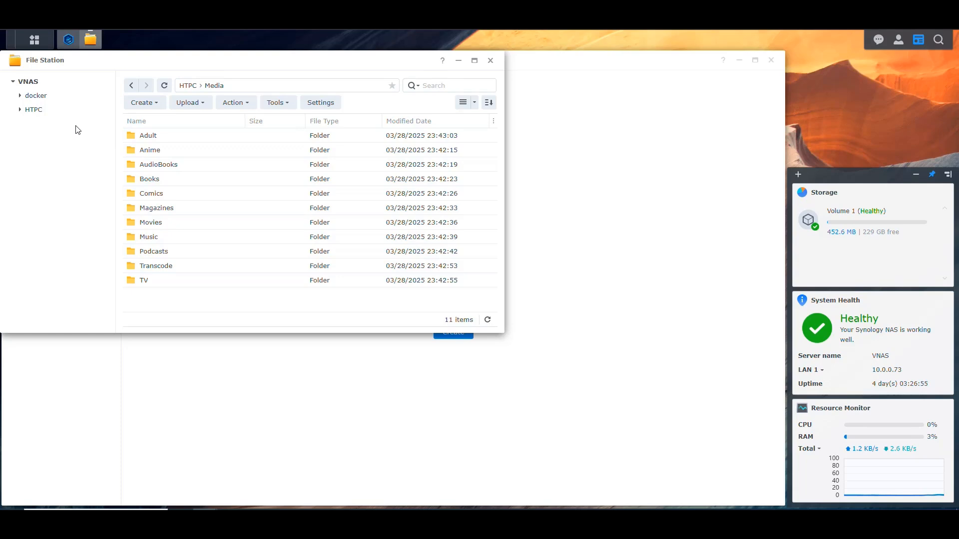
pyautogui.moveTo(92, 45)
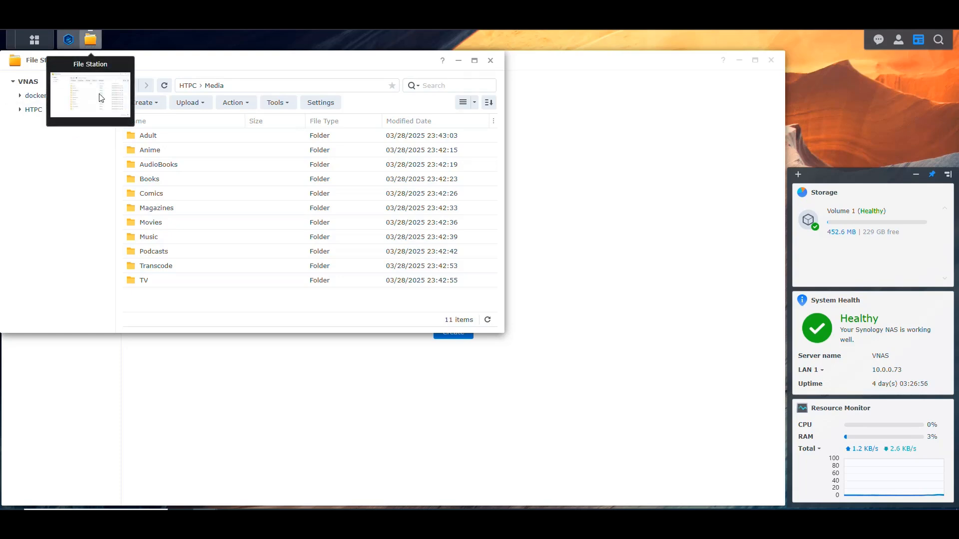
pyautogui.click(43, 98)
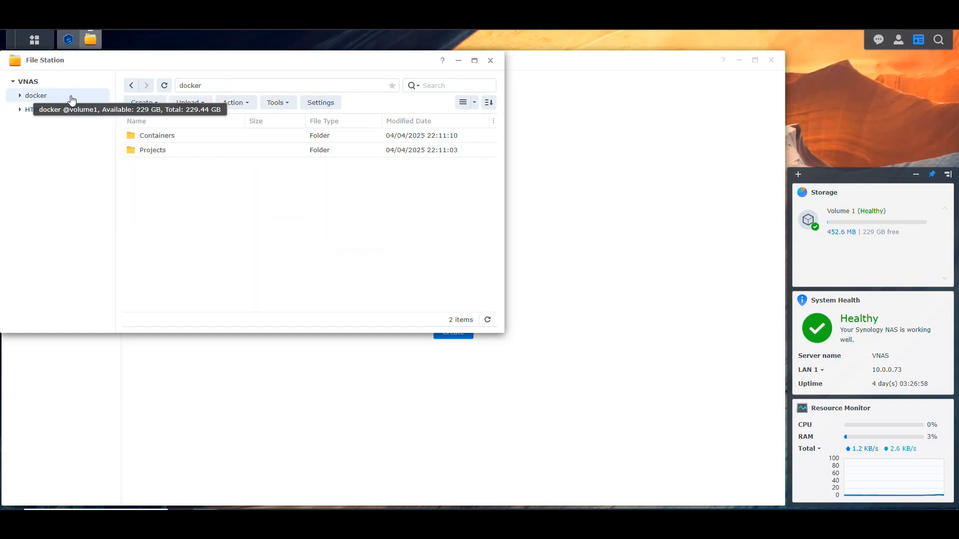
# Step: Switch to Container Manager and start a new project named plex with /docker/Projects/Plex as its path
pyautogui.click(92, 39)
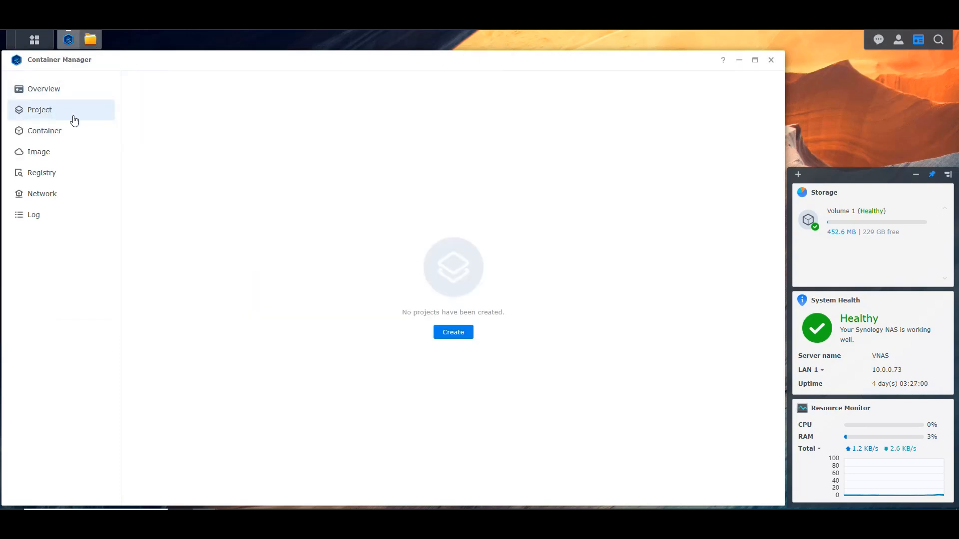
pyautogui.click(452, 333)
pyautogui.click(379, 198)
pyautogui.write('plex')
pyautogui.click(529, 218)
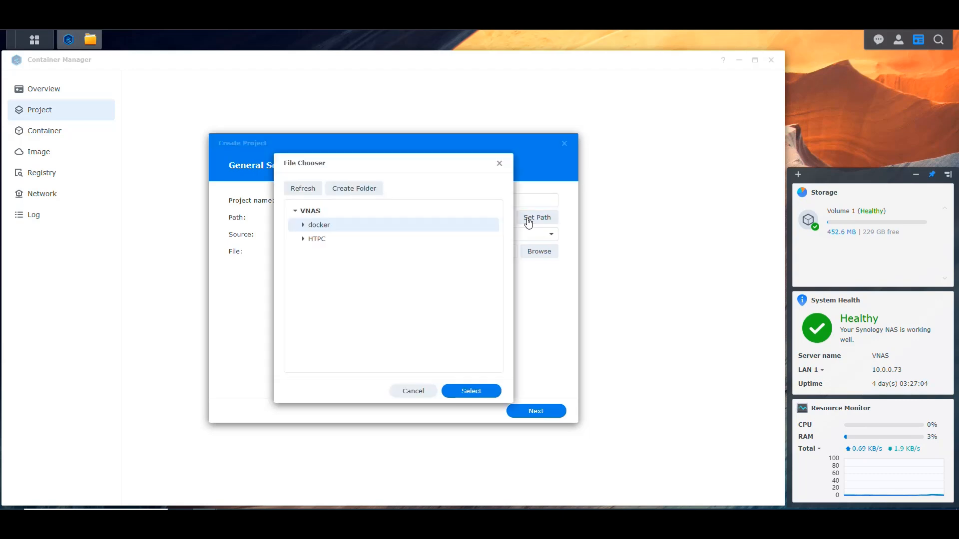
pyautogui.click(305, 228)
pyautogui.click(311, 253)
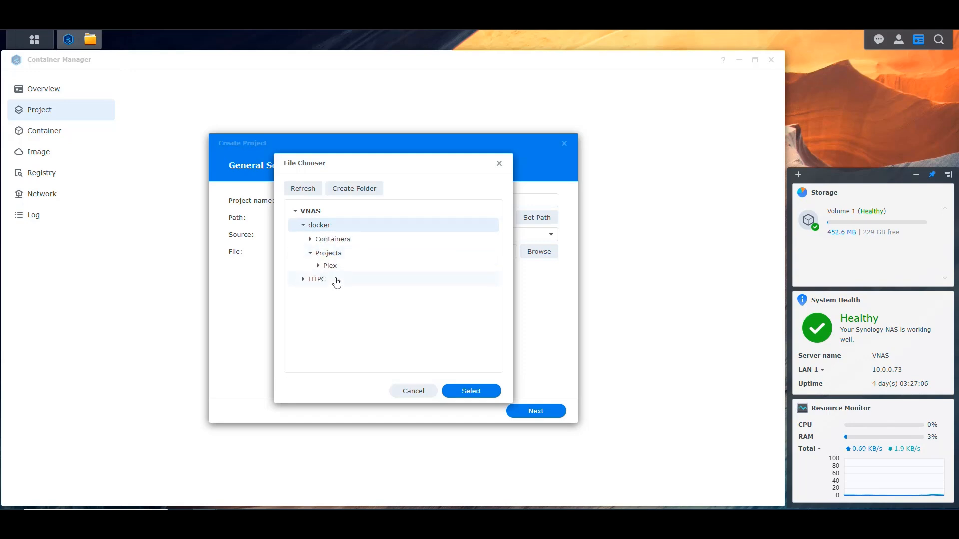
pyautogui.click(332, 266)
pyautogui.click(471, 391)
# Step: Set the source to Create docker-compose.yml, paste in the Plex compose configuration, and complete the project wizard
pyautogui.click(361, 239)
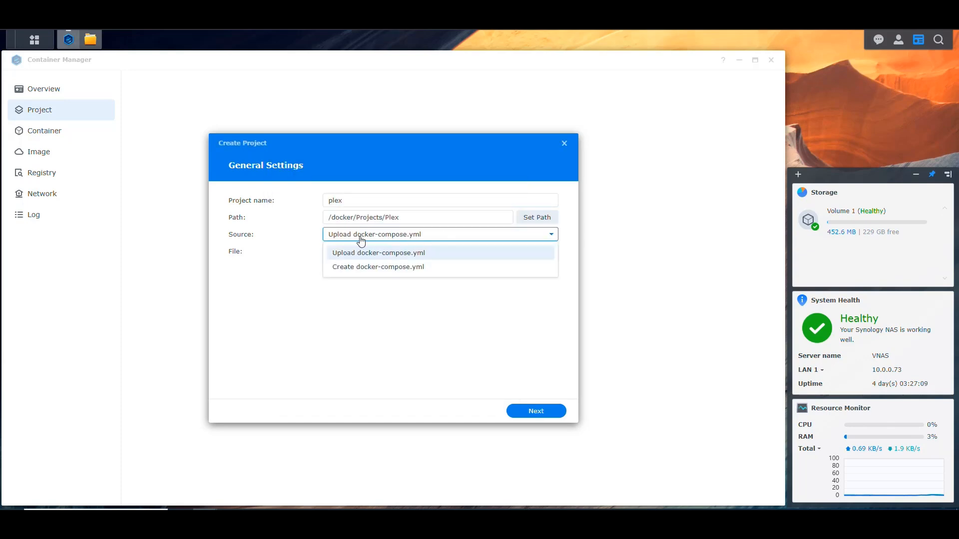
pyautogui.click(404, 268)
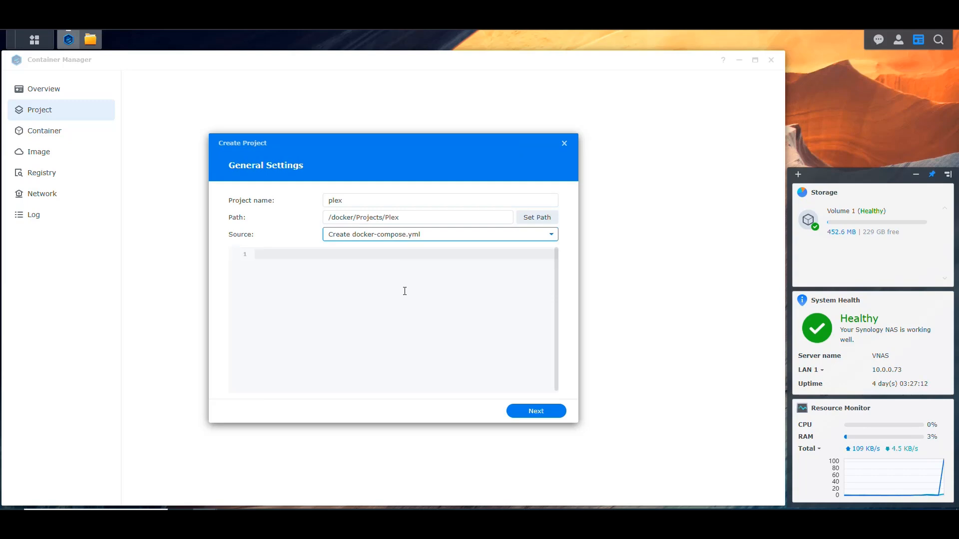
pyautogui.click(420, 285)
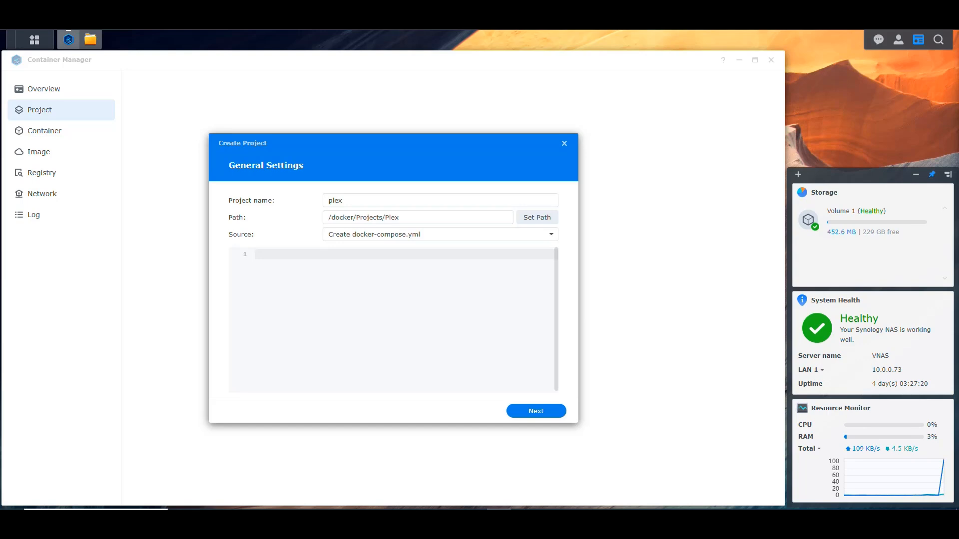
pyautogui.hotkey('ctrl', 'v')
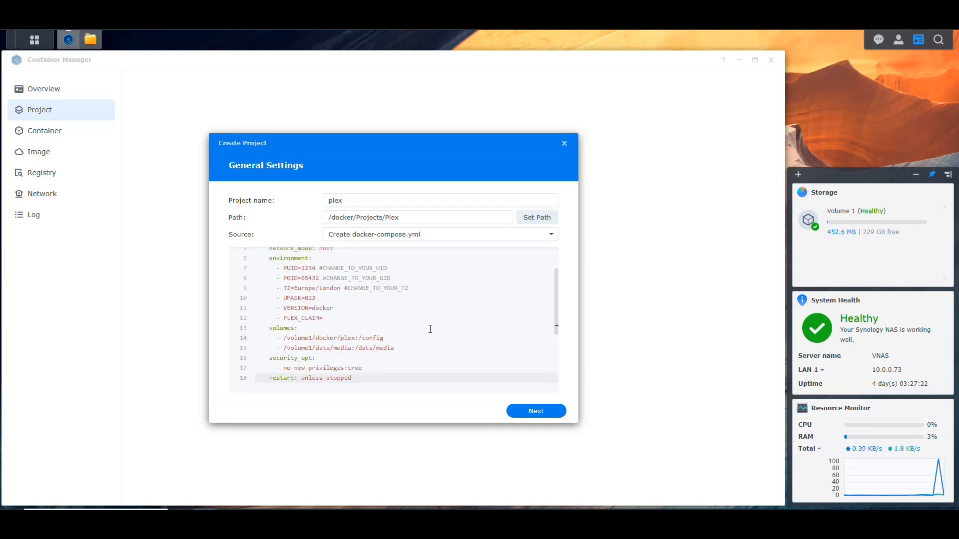
pyautogui.click(542, 411)
pyautogui.click(543, 411)
pyautogui.click(541, 412)
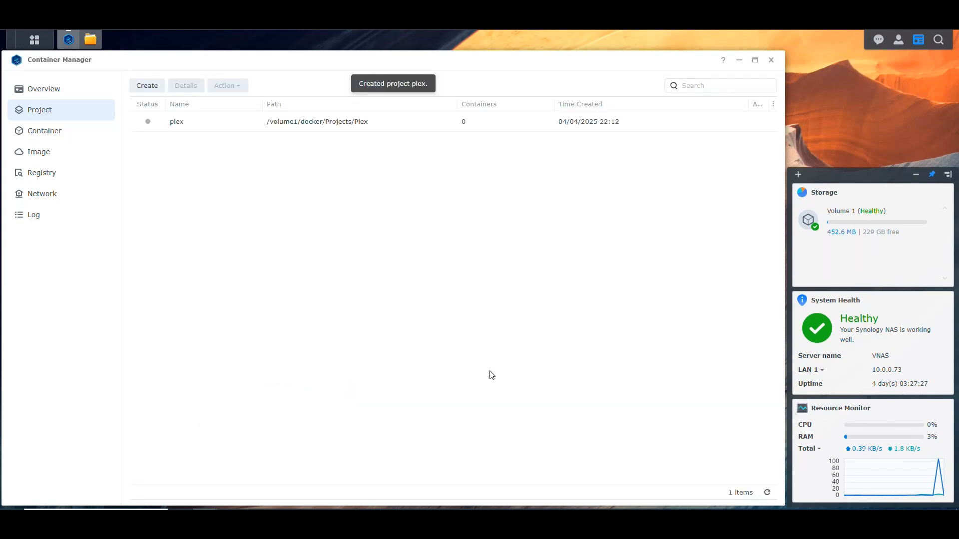
# Step: In the plex project's YAML, add "# If you don't have a graphics card in your NAS that you can use for transcoding" above services
pyautogui.doubleClick(177, 121)
pyautogui.click(260, 115)
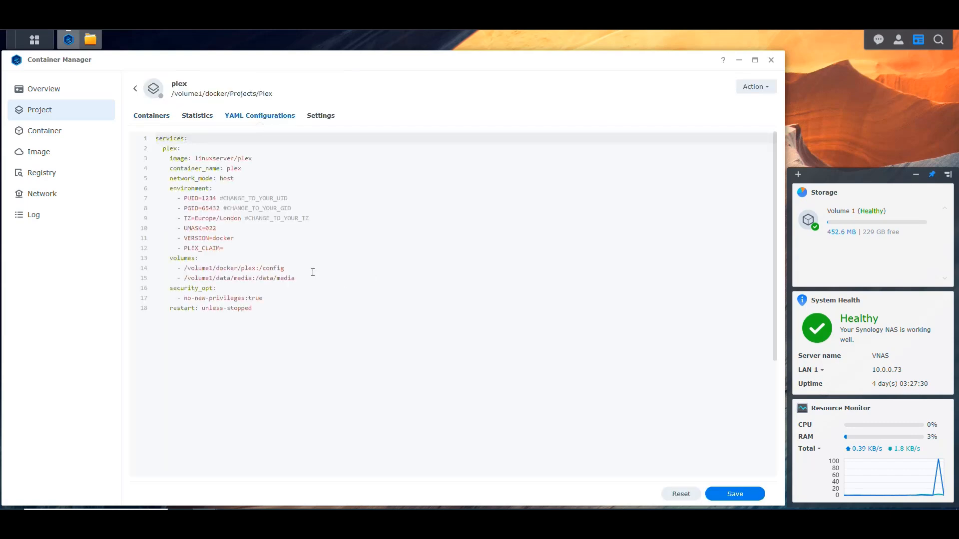
pyautogui.click(227, 140)
pyautogui.press('Home')
pyautogui.press('Return')
pyautogui.press('Up')
pyautogui.press('Return')
pyautogui.press('Up')
pyautogui.write('# ')
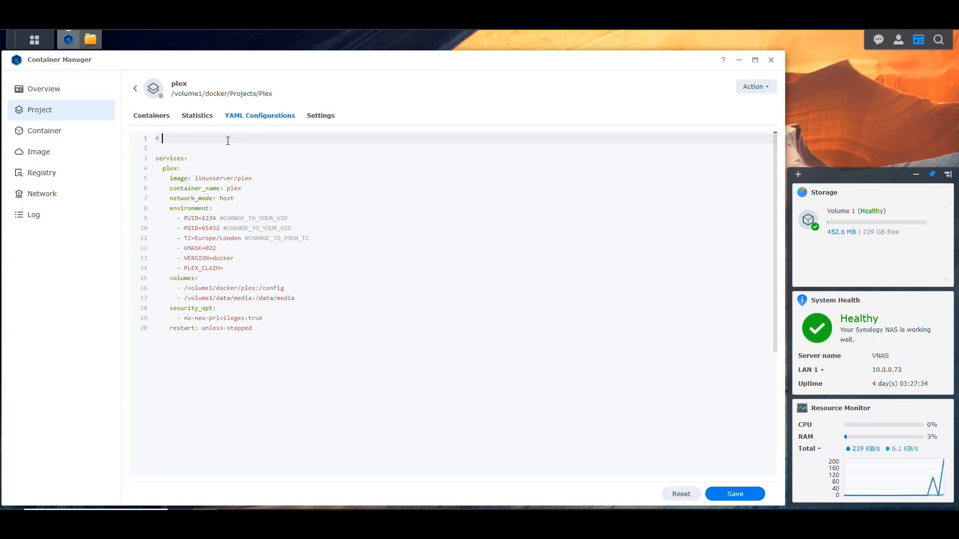
pyautogui.write("If you don't have a graphics card in your NAS that you can use t")
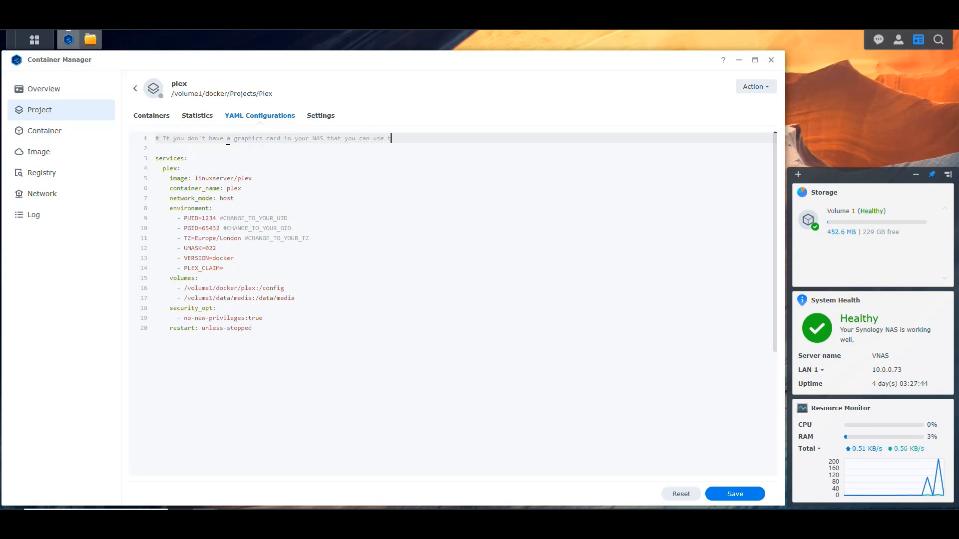
pyautogui.press('BackSpace')
pyautogui.write('for transcoding')
# Step: Copy the graphics card comment line below the restart line at the end, with blank lines around it
pyautogui.hotkey('shift', 'Home')
pyautogui.hotkey('ctrl', 'c')
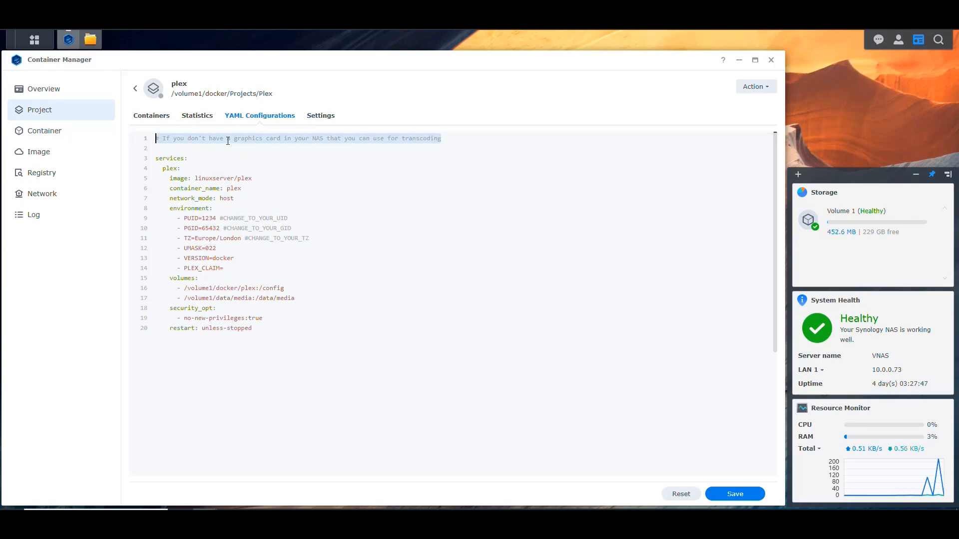
pyautogui.press('Down')
pyautogui.press('Down')
pyautogui.press('Down')
pyautogui.press('Down')
pyautogui.press('Down')
pyautogui.press('Down')
pyautogui.press('Down')
pyautogui.press('Down')
pyautogui.press('Down')
pyautogui.press('Down')
pyautogui.press('Down')
pyautogui.press('Down')
pyautogui.press('Down')
pyautogui.press('Down')
pyautogui.press('Down')
pyautogui.press('Down')
pyautogui.press('Down')
pyautogui.press('Down')
pyautogui.press('Down')
pyautogui.press('End')
pyautogui.press('Return')
pyautogui.press('Return')
pyautogui.hotkey('ctrl', 'v')
pyautogui.press('Return')
pyautogui.press('Return')
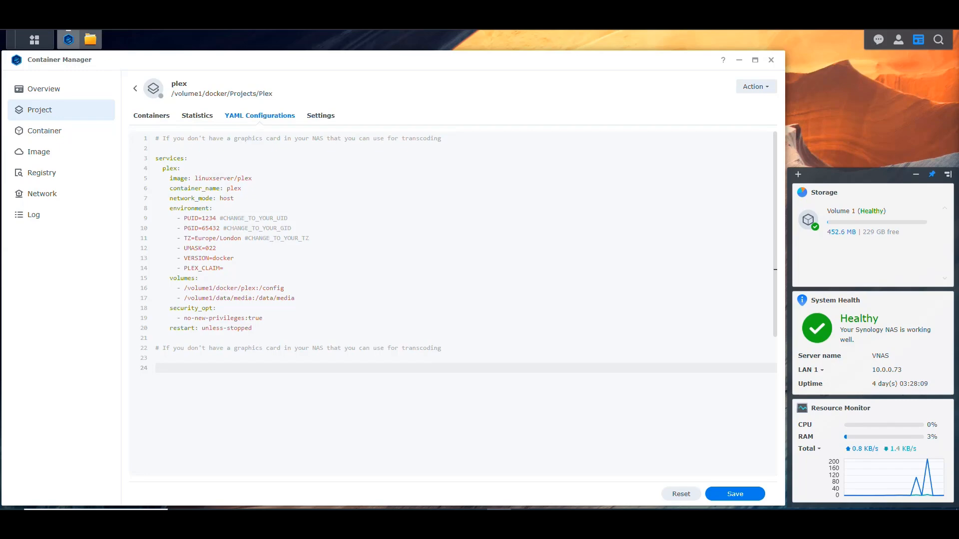
# Step: Paste the compose version with the /dev/dri device below the copied comment and change the comment's "don't" to "DO"
pyautogui.hotkey('ctrl', 'v')
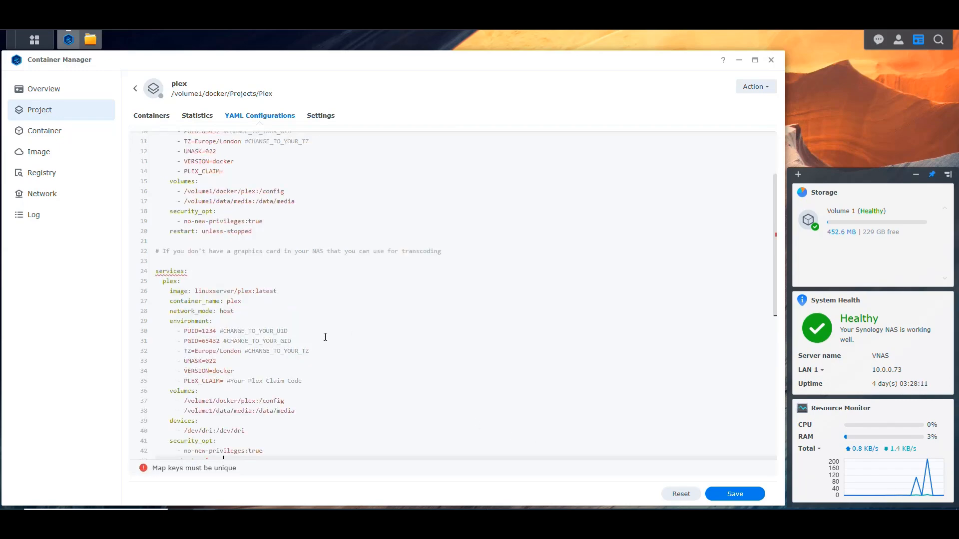
pyautogui.click(192, 251)
pyautogui.press('Delete')
pyautogui.press('Delete')
pyautogui.press('Delete')
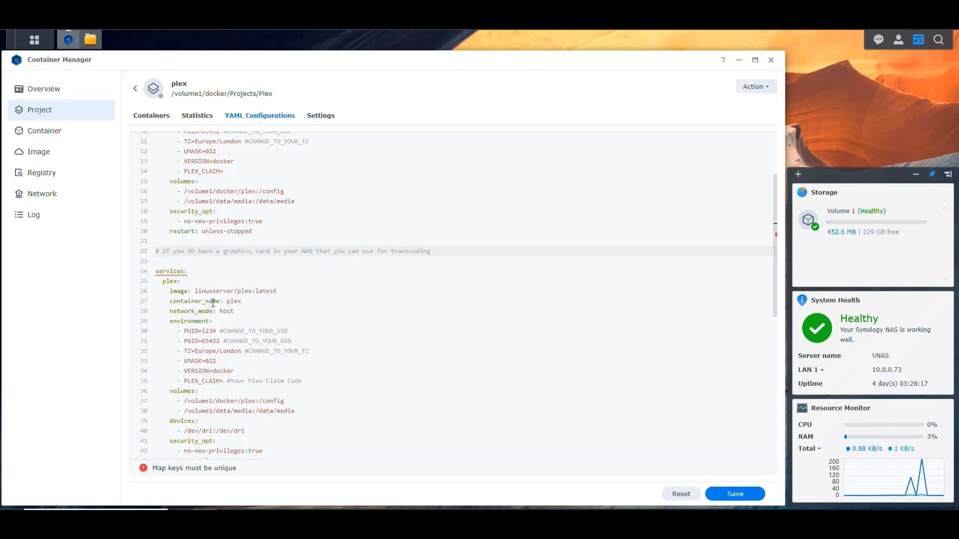
# Step: Comment out the lines of the second services block with # from services: downwards
pyautogui.click(185, 273)
pyautogui.press('Home')
pyautogui.write('#')
pyautogui.press('Down')
pyautogui.write('#')
pyautogui.press('Down')
pyautogui.write('#')
pyautogui.press('Down')
pyautogui.write('#')
pyautogui.press('Down')
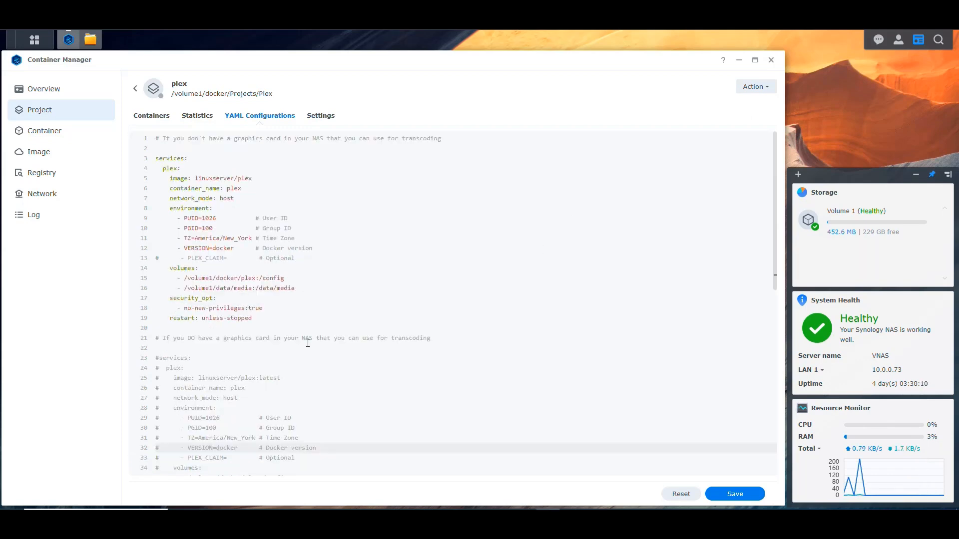
pyautogui.scroll(-3, 308, 343)
pyautogui.scroll(3, 310, 332)
# Step: Examine the two compose blocks, one for a NAS without a graphics card and the commented-out one for a NAS with one
pyautogui.moveTo(252, 318); pyautogui.dragTo(156, 138)
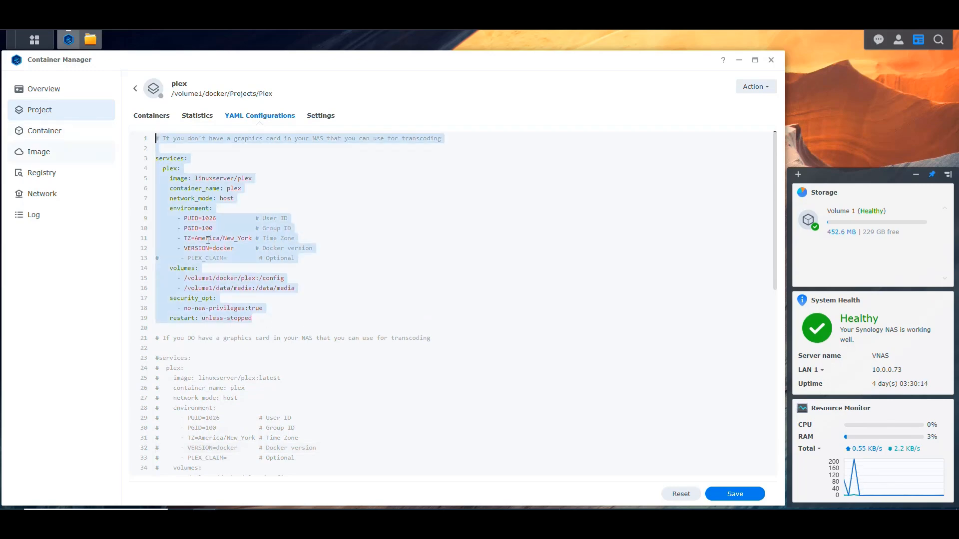
pyautogui.click(322, 282)
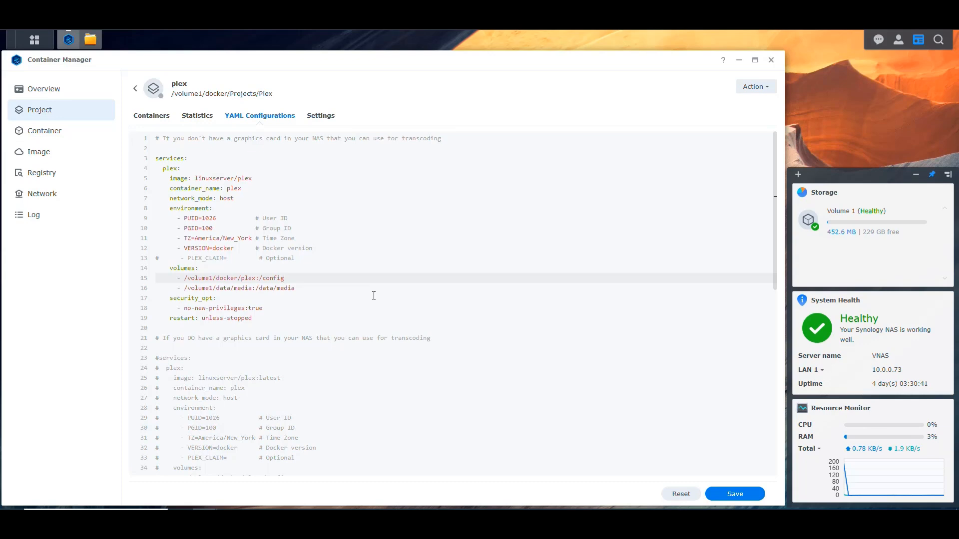
pyautogui.moveTo(187, 139); pyautogui.dragTo(274, 138)
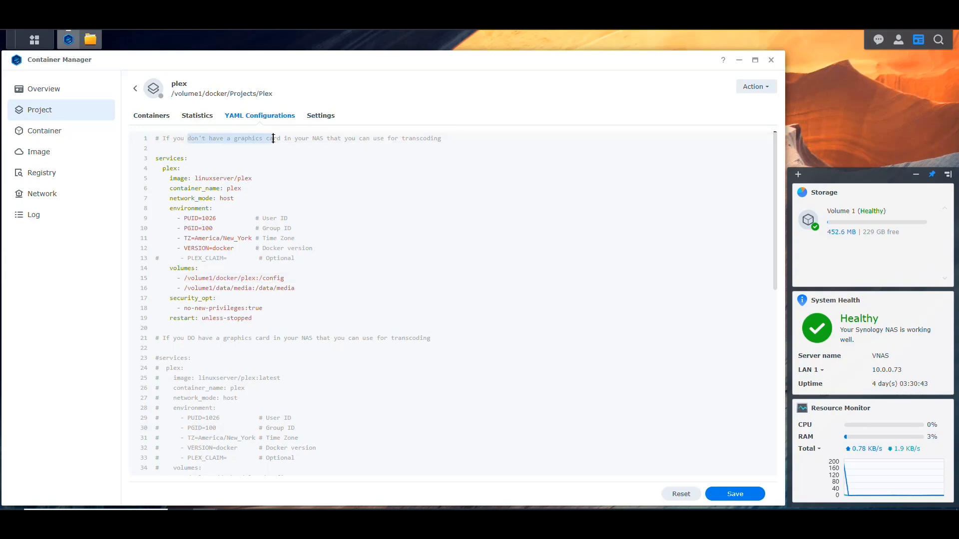
pyautogui.click(335, 236)
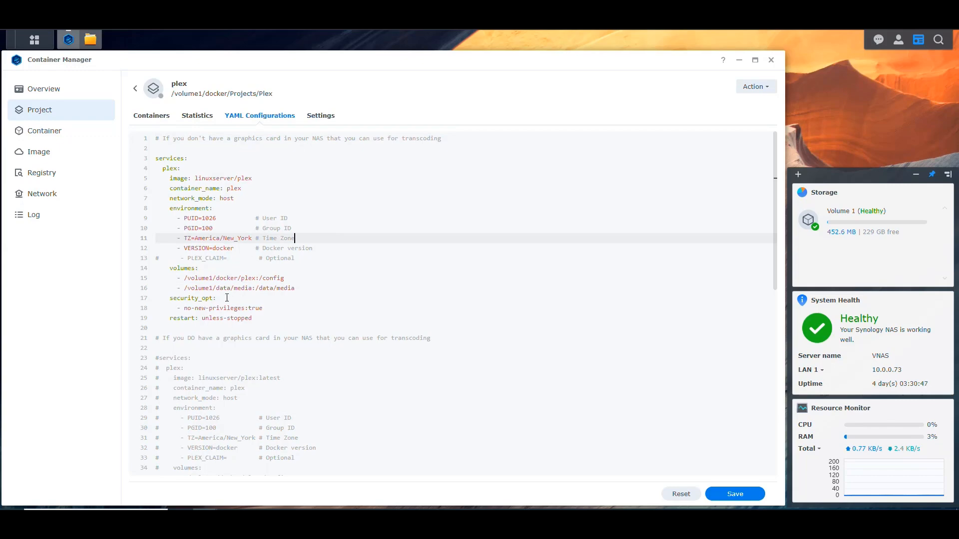
pyautogui.moveTo(253, 318); pyautogui.dragTo(155, 138)
pyautogui.click(329, 234)
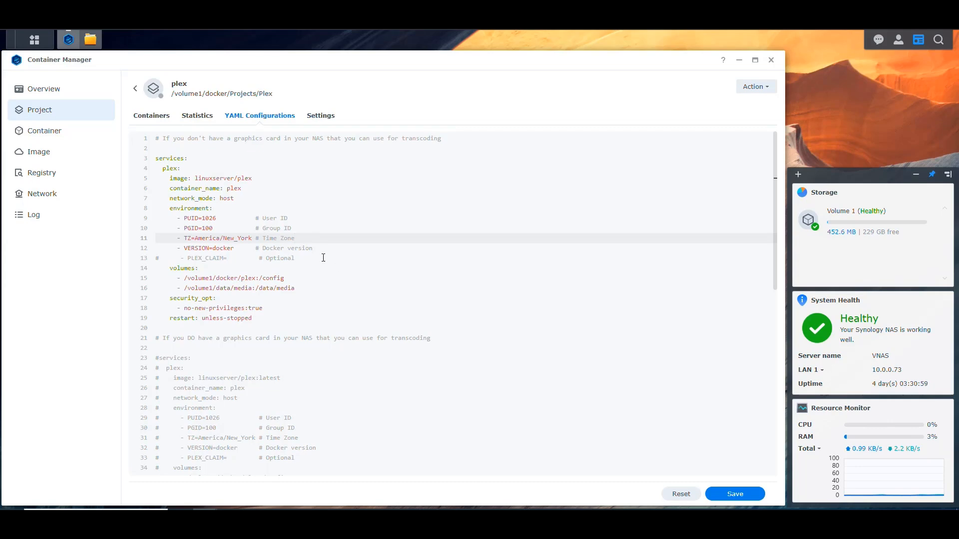
pyautogui.scroll(-5, 300, 241)
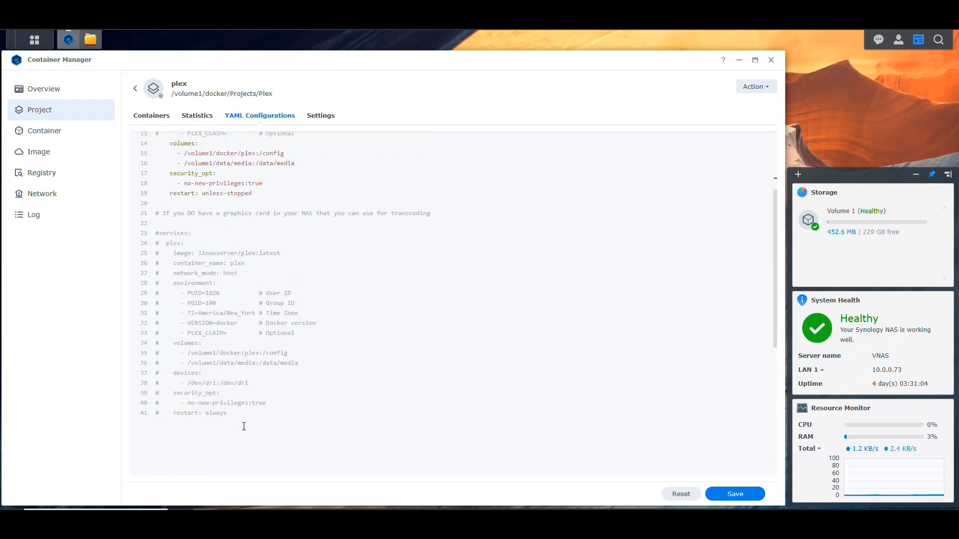
pyautogui.moveTo(228, 413); pyautogui.dragTo(149, 213)
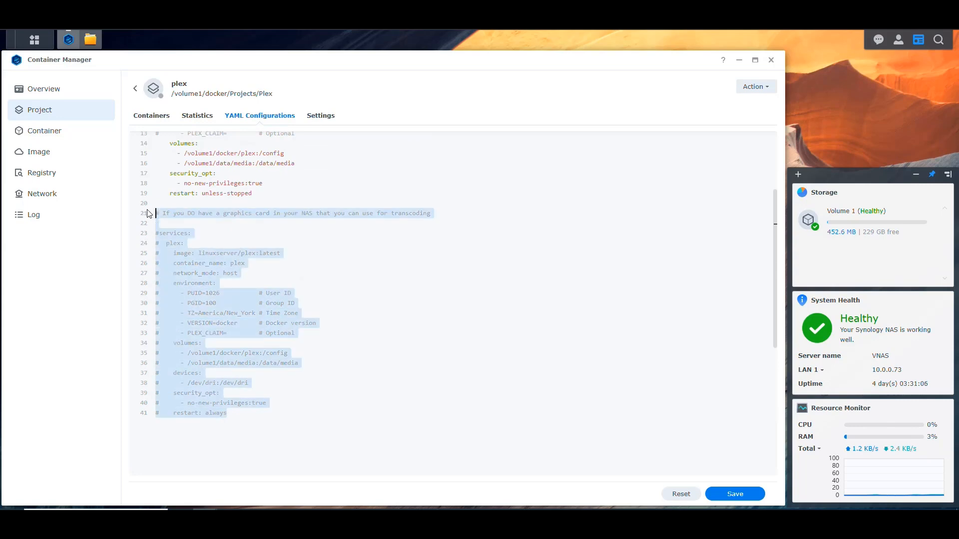
pyautogui.click(300, 303)
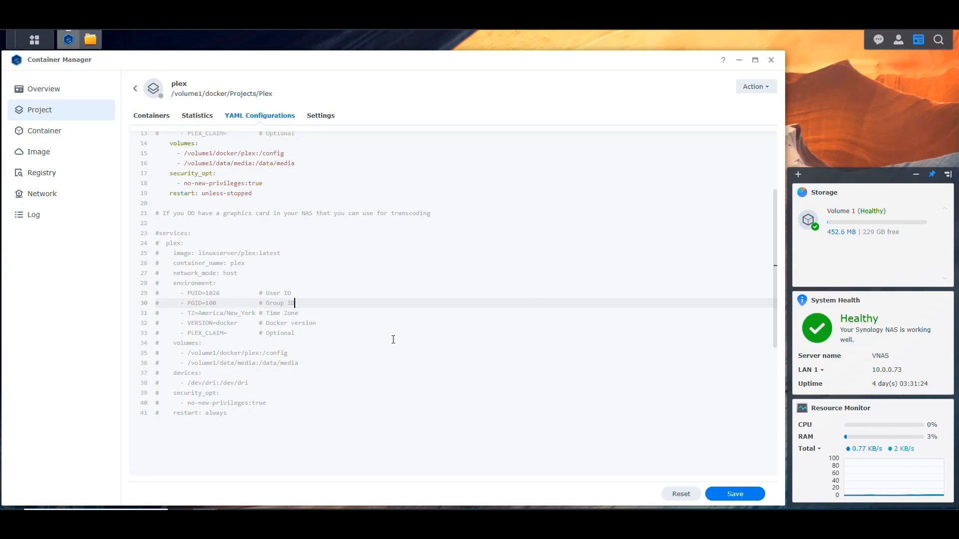
# Step: Change the container_name value to Plex with a capital P in the active services block
pyautogui.scroll(3, 390, 337)
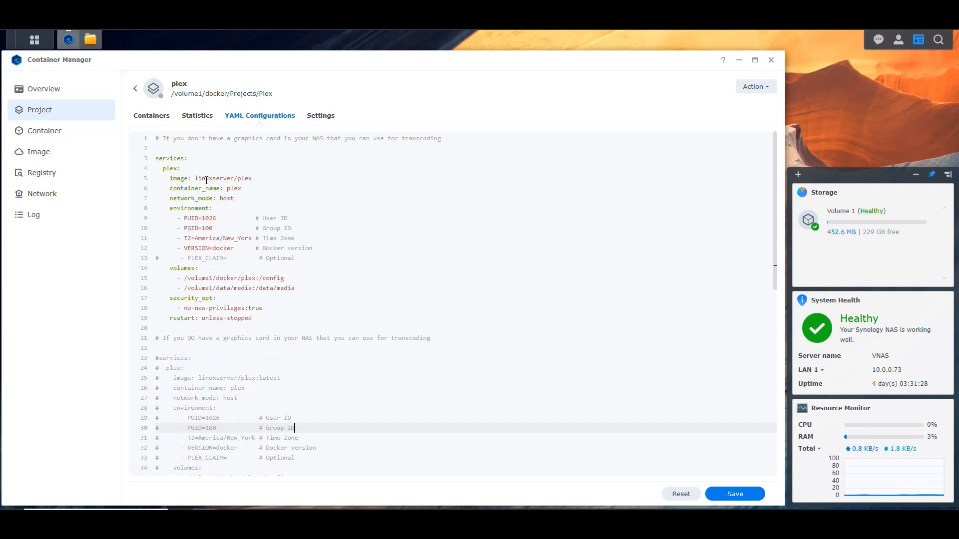
pyautogui.moveTo(252, 178); pyautogui.dragTo(194, 179)
pyautogui.click(228, 188)
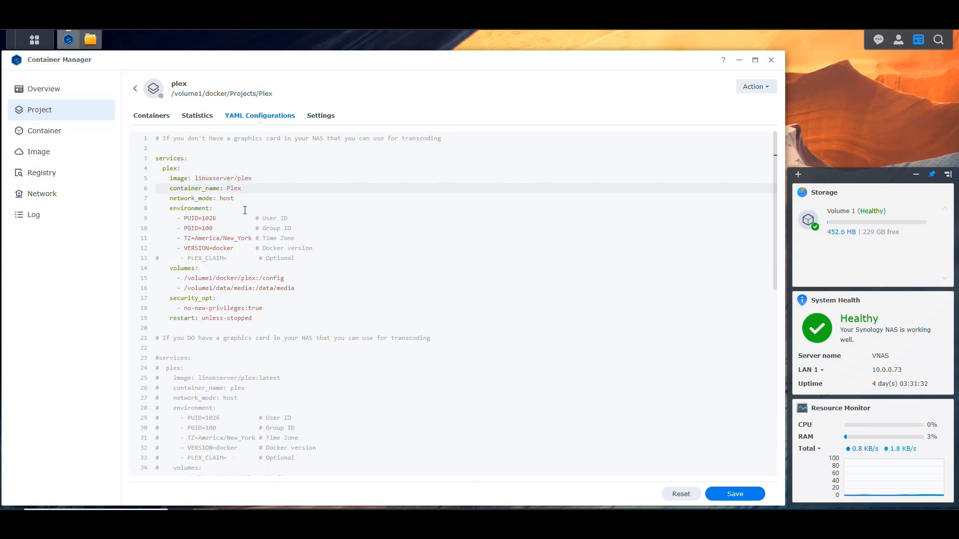
# Step: Add the comment # DLNA after network_mode: host in the active services block
pyautogui.click(237, 198)
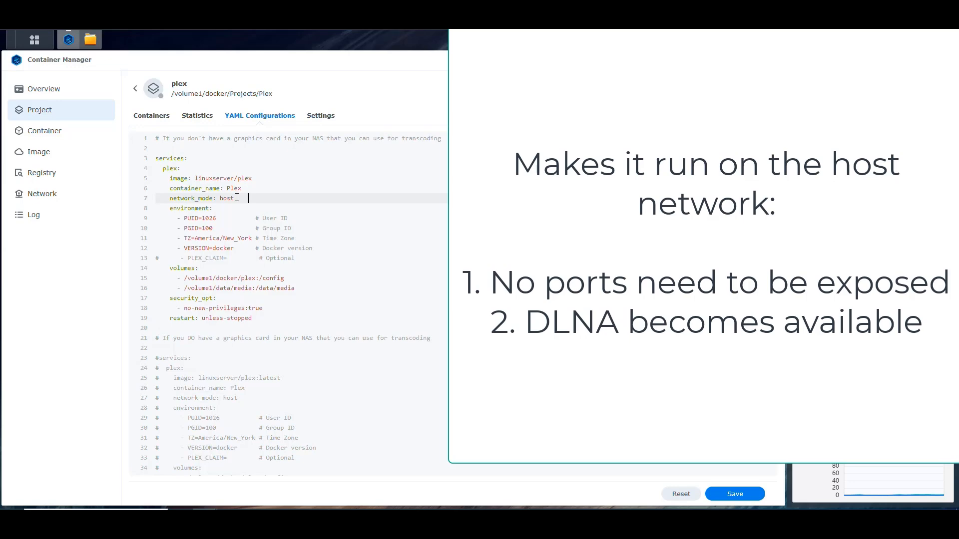
pyautogui.write('# Host network')
pyautogui.hotkey('shift', 'Left')
pyautogui.hotkey('shift', 'Left')
pyautogui.hotkey('shift', 'Left')
pyautogui.hotkey('shift', 'Left')
pyautogui.hotkey('shift', 'Left')
pyautogui.hotkey('shift', 'Left')
pyautogui.hotkey('shift', 'Left')
pyautogui.hotkey('shift', 'Left')
pyautogui.hotkey('shift', 'Left')
pyautogui.hotkey('shift', 'Left')
pyautogui.hotkey('shift', 'Left')
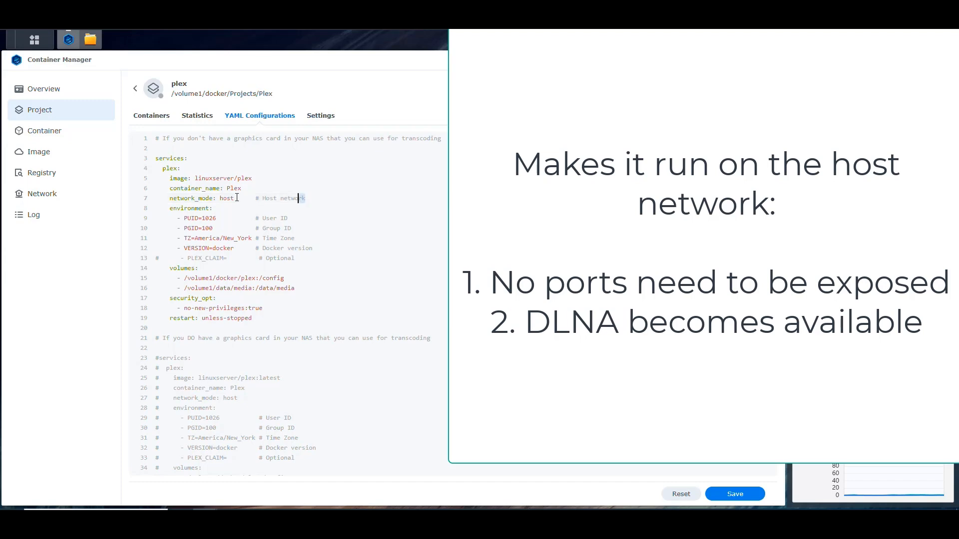
pyautogui.press('Right')
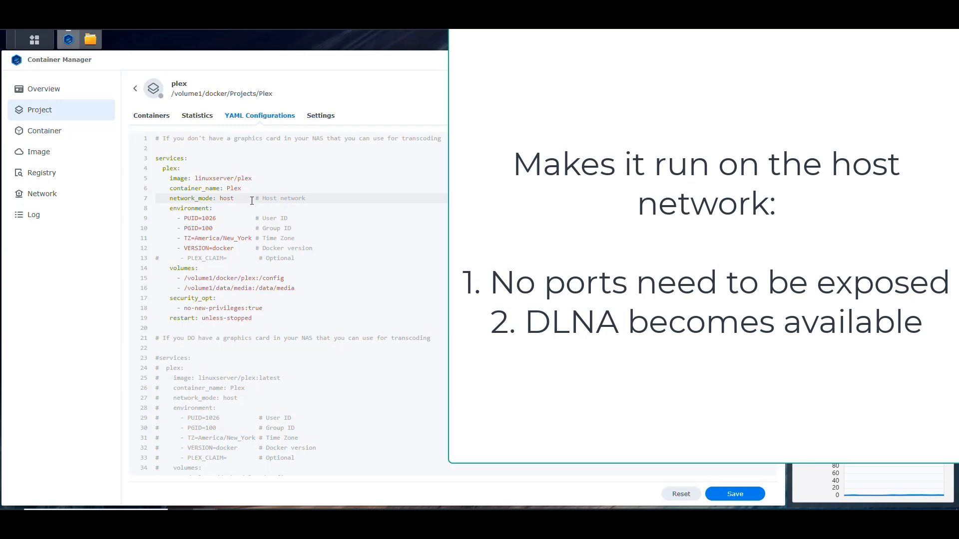
pyautogui.press('BackSpace')
pyautogui.press('BackSpace')
pyautogui.press('BackSpace')
pyautogui.press('BackSpace')
pyautogui.press('BackSpace')
pyautogui.press('BackSpace')
pyautogui.press('BackSpace')
pyautogui.press('BackSpace')
pyautogui.press('BackSpace')
pyautogui.press('BackSpace')
pyautogui.press('BackSpace')
pyautogui.press('BackSpace')
pyautogui.write('DN')
pyautogui.press('BackSpace')
pyautogui.write('LNA')
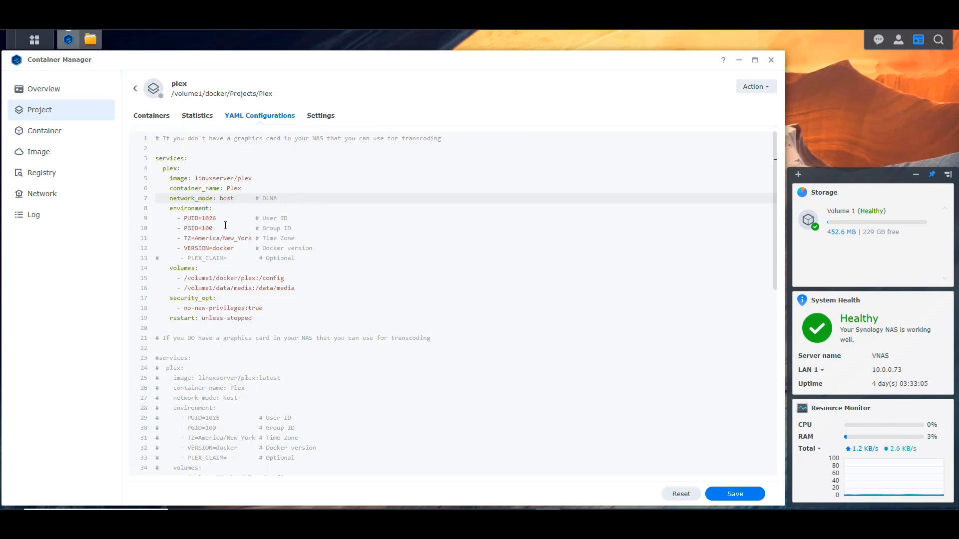
# Step: Examine the user ID, group ID, time zone, version and optional PLEX_CLAIM lines under environment
pyautogui.moveTo(219, 218); pyautogui.dragTo(185, 229)
pyautogui.click(208, 219)
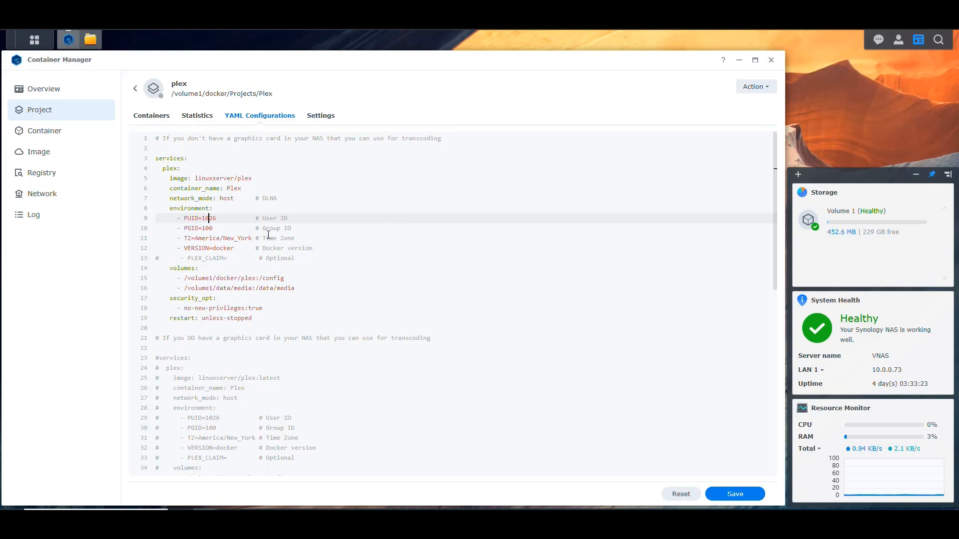
pyautogui.moveTo(295, 239); pyautogui.dragTo(188, 239)
pyautogui.click(328, 240)
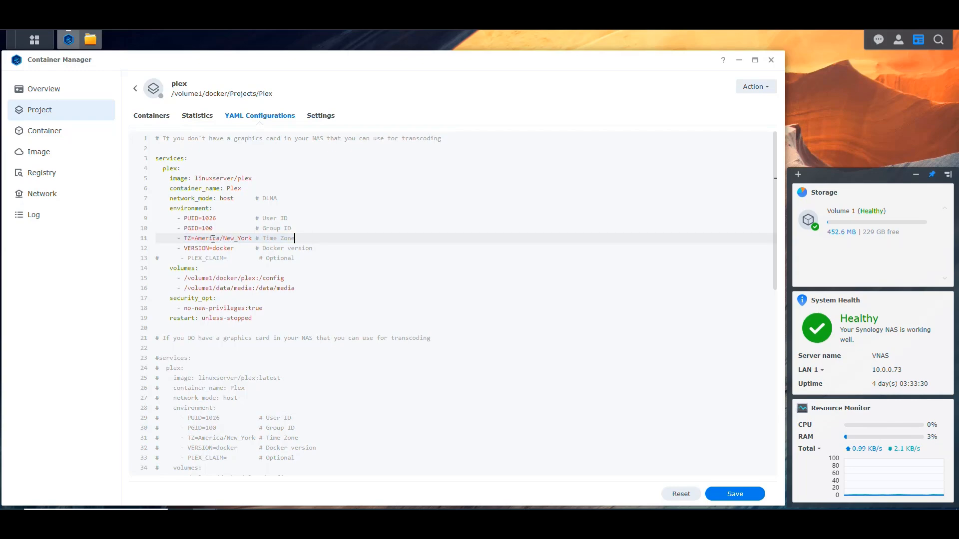
pyautogui.moveTo(313, 249); pyautogui.dragTo(188, 250)
pyautogui.click(319, 248)
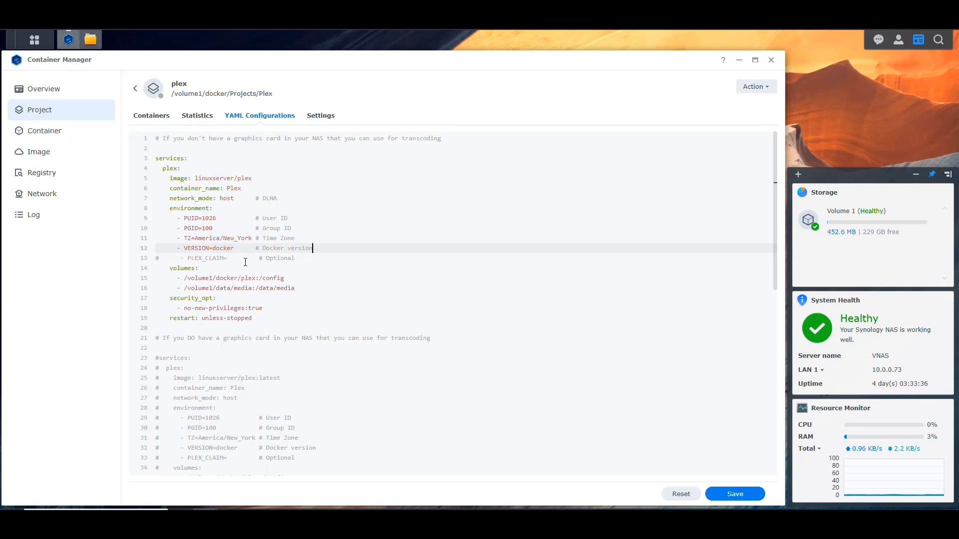
pyautogui.moveTo(303, 258); pyautogui.dragTo(188, 258)
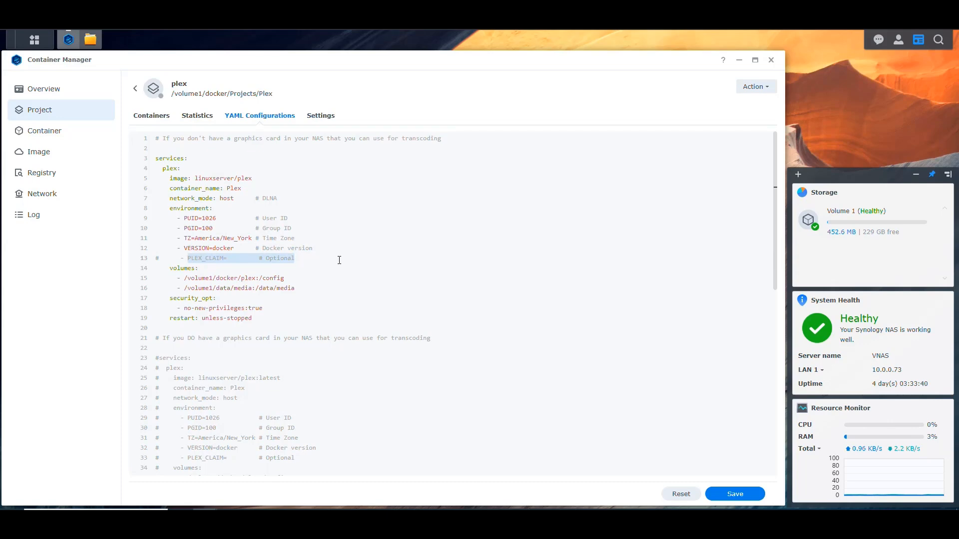
pyautogui.click(314, 258)
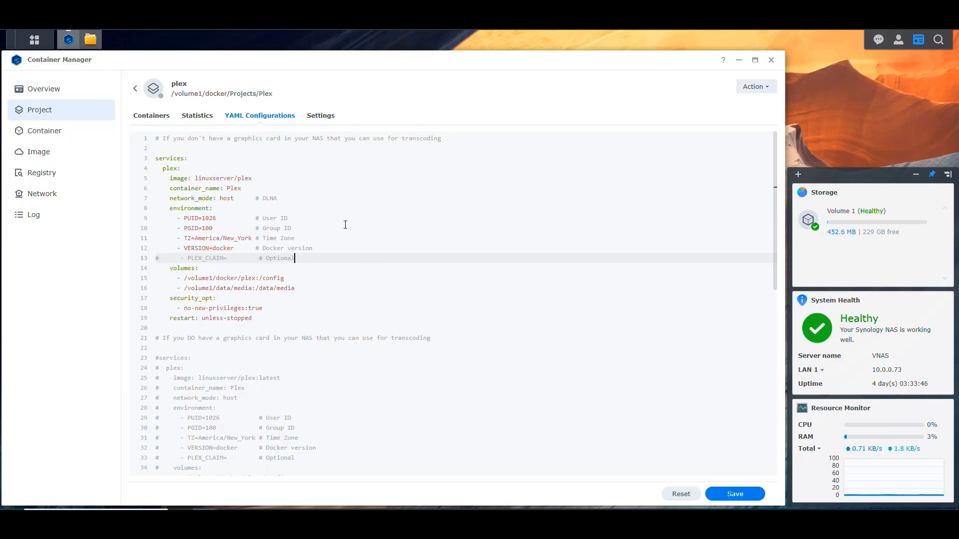
# Step: Look up the location of the docker/Containers/Plex folder in its File Station properties for the config volume
pyautogui.scroll(-1, 345, 229)
pyautogui.scroll(-1, 327, 232)
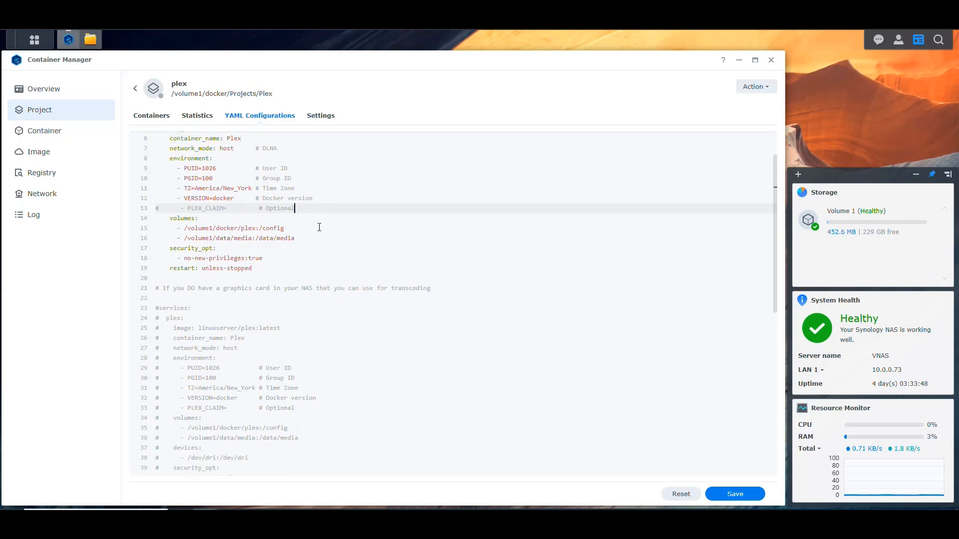
pyautogui.moveTo(256, 228); pyautogui.dragTo(186, 227)
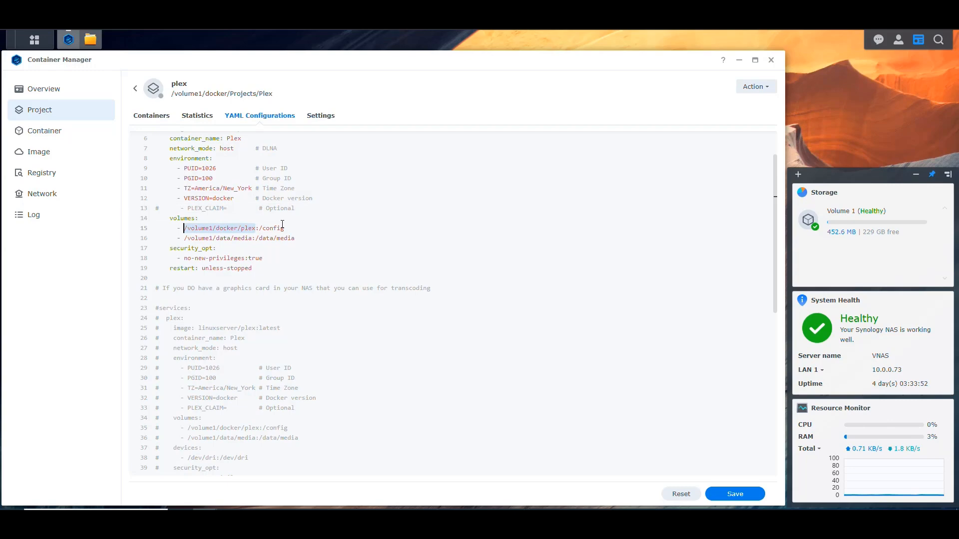
pyautogui.click(91, 40)
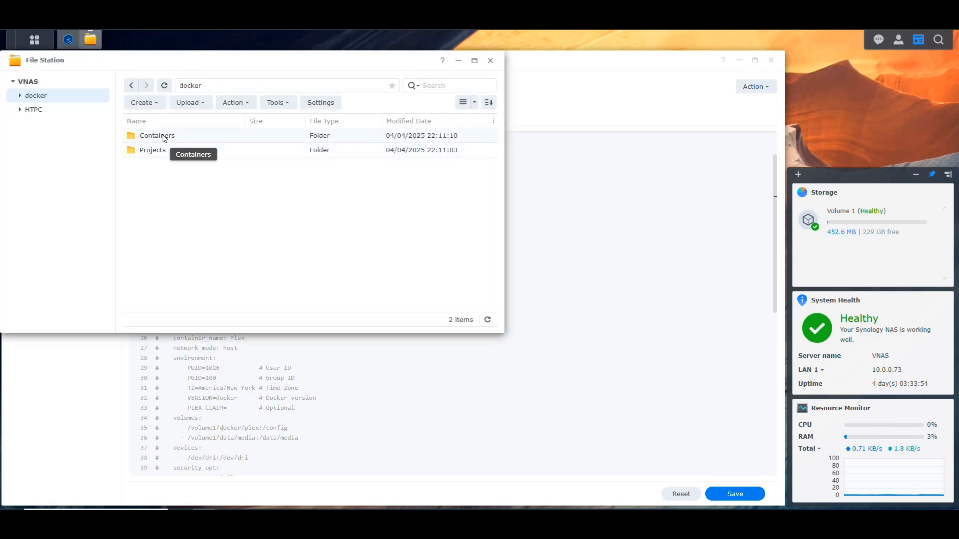
pyautogui.doubleClick(162, 136)
pyautogui.click(45, 123)
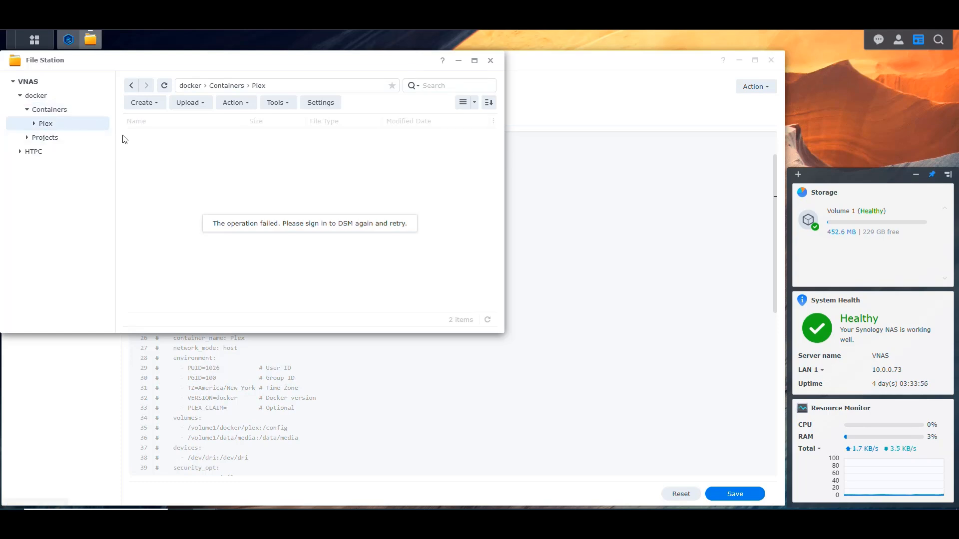
pyautogui.rightClick(52, 125)
pyautogui.click(95, 281)
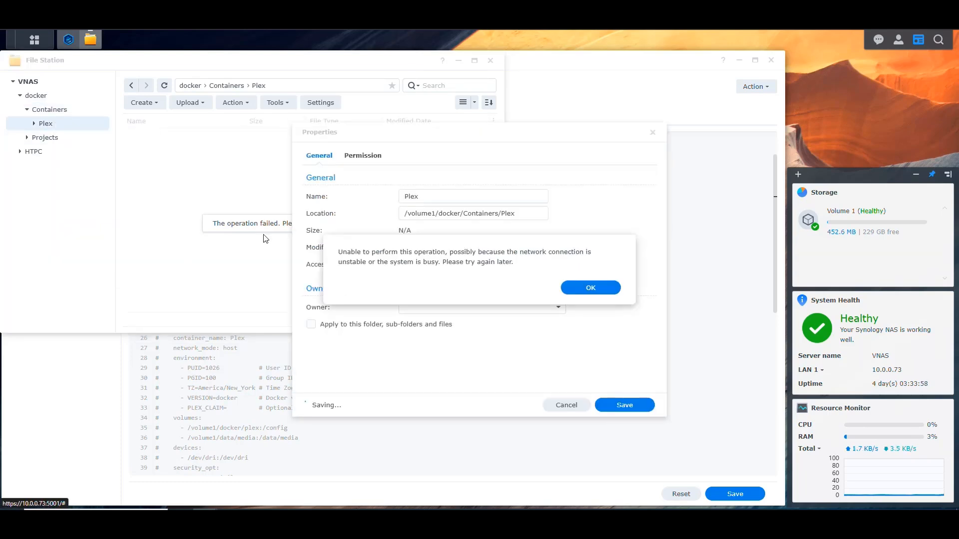
pyautogui.click(604, 291)
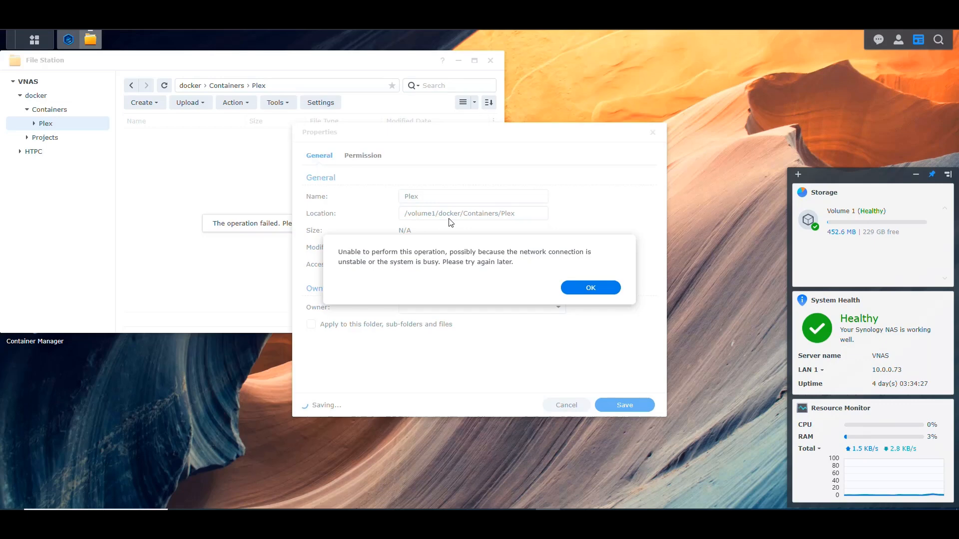
pyautogui.click(592, 288)
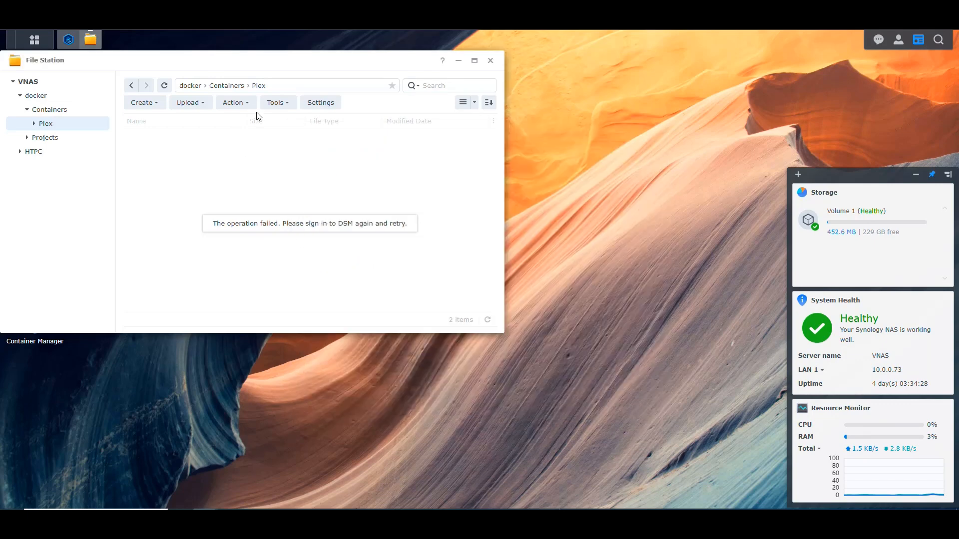
pyautogui.click(91, 39)
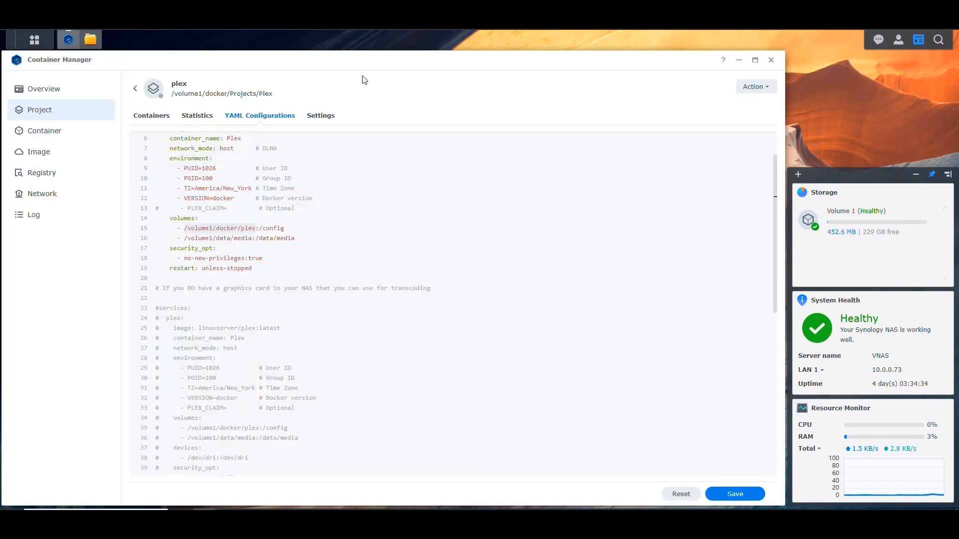
# Step: Set the config volume's host path to /volume1/docker/Containers/Plex and check it against the folder's properties in File Station
pyautogui.press('Left')
pyautogui.press('Right')
pyautogui.press('Right')
pyautogui.press('Right')
pyautogui.press('Right')
pyautogui.press('Right')
pyautogui.press('Right')
pyautogui.press('Right')
pyautogui.press('Right')
pyautogui.press('Right')
pyautogui.press('Right')
pyautogui.press('Right')
pyautogui.press('Right')
pyautogui.press('Right')
pyautogui.press('Right')
pyautogui.write('Containers/')
pyautogui.press('Delete')
pyautogui.write('P')
pyautogui.click(90, 39)
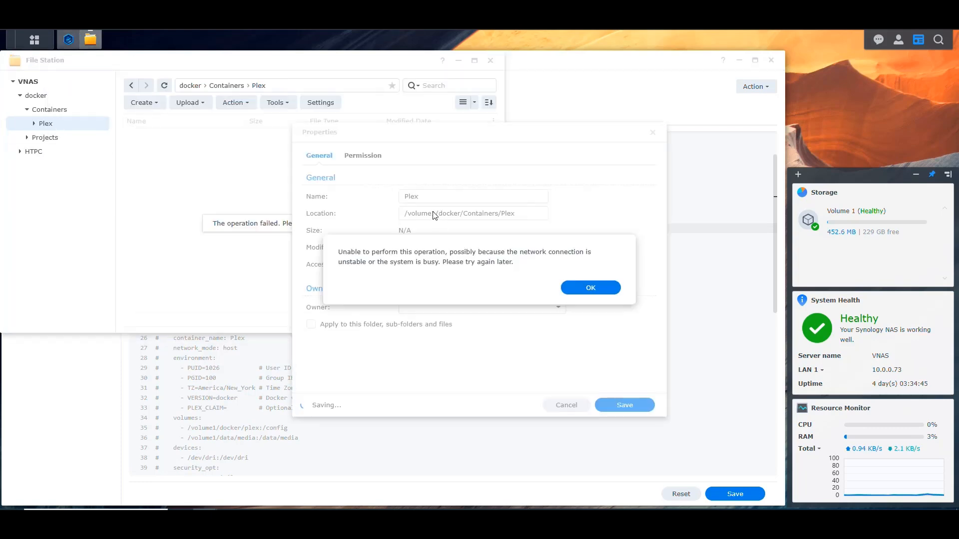
pyautogui.click(605, 287)
pyautogui.click(90, 39)
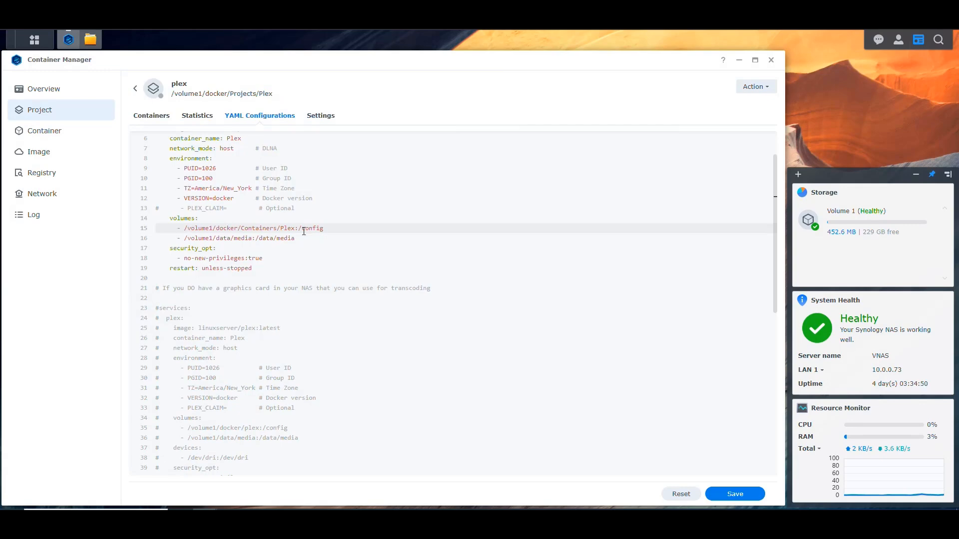
pyautogui.moveTo(295, 228); pyautogui.dragTo(185, 229)
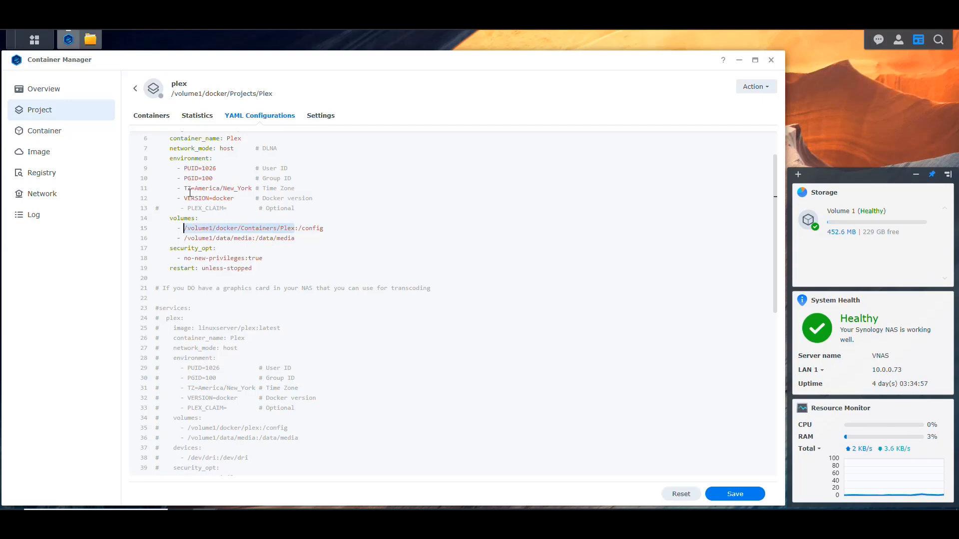
# Step: Look up the location of the HTPC/Media folder in its File Station properties and return to Container Manager
pyautogui.click(90, 39)
pyautogui.click(21, 151)
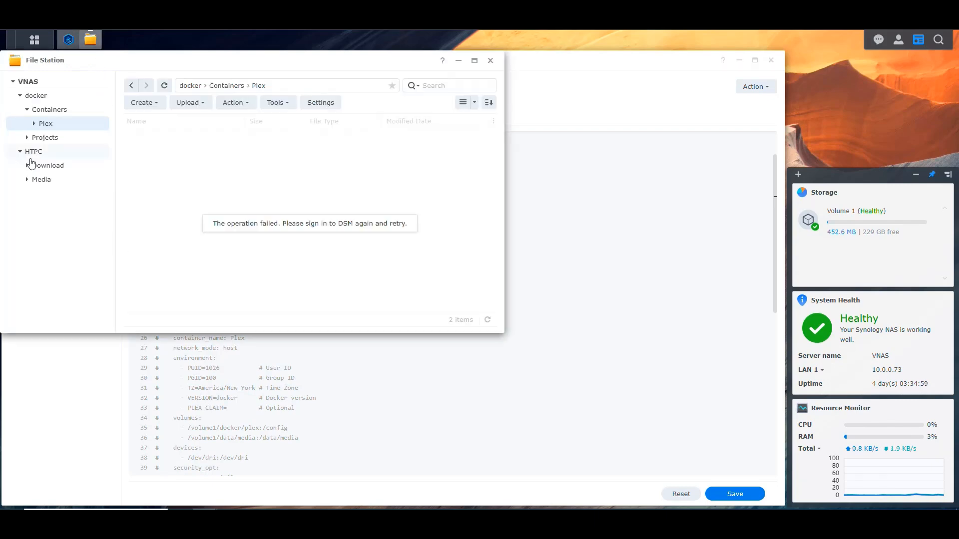
pyautogui.click(40, 180)
pyautogui.rightClick(38, 181)
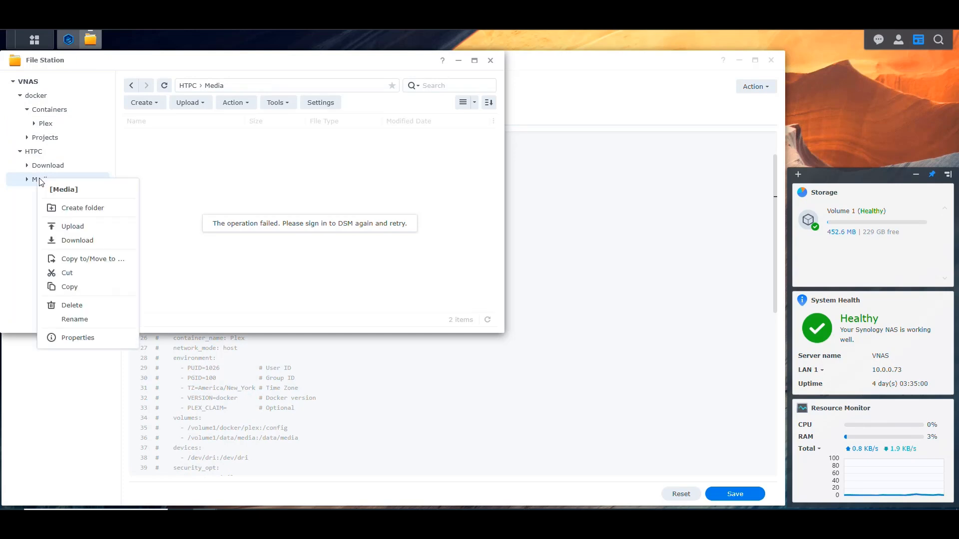
pyautogui.click(78, 338)
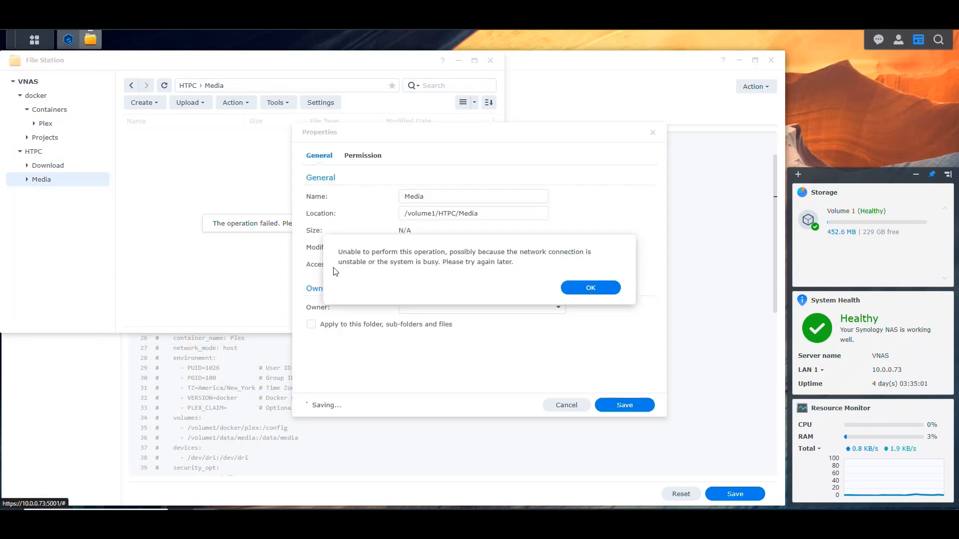
pyautogui.click(591, 288)
pyautogui.click(68, 40)
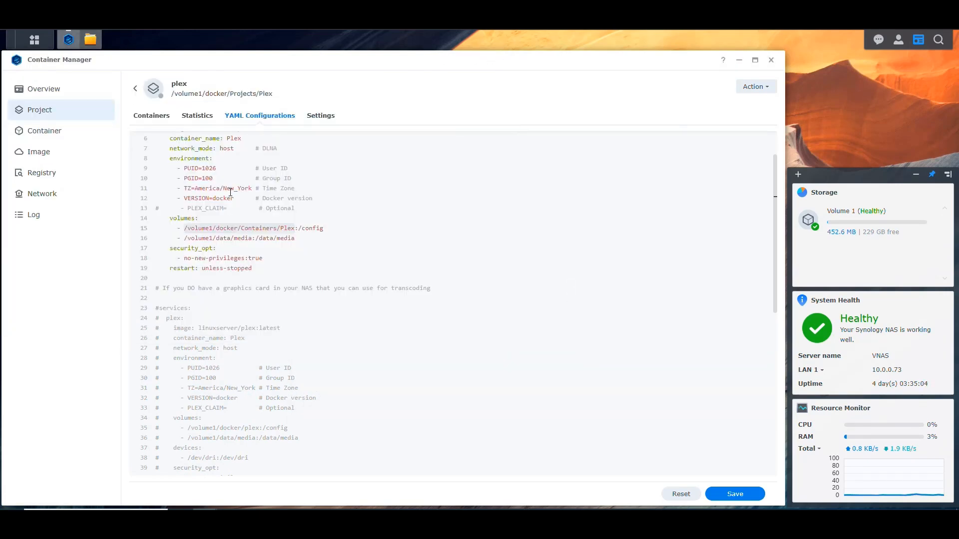
# Step: Change the media volume mapping in the active block to /volume1/HTPC/Media:/Media
pyautogui.click(216, 238)
pyautogui.hotkey('shift', 'Right')
pyautogui.hotkey('shift', 'Right')
pyautogui.hotkey('shift', 'Right')
pyautogui.hotkey('shift', 'Right')
pyautogui.hotkey('shift', 'Right')
pyautogui.write('HTPC/')
pyautogui.press('Delete')
pyautogui.write('M')
pyautogui.click(260, 238)
pyautogui.hotkey('shift', 'End')
pyautogui.write('Medfia')
pyautogui.press('BackSpace')
pyautogui.press('BackSpace')
pyautogui.press('BackSpace')
pyautogui.write('ia')
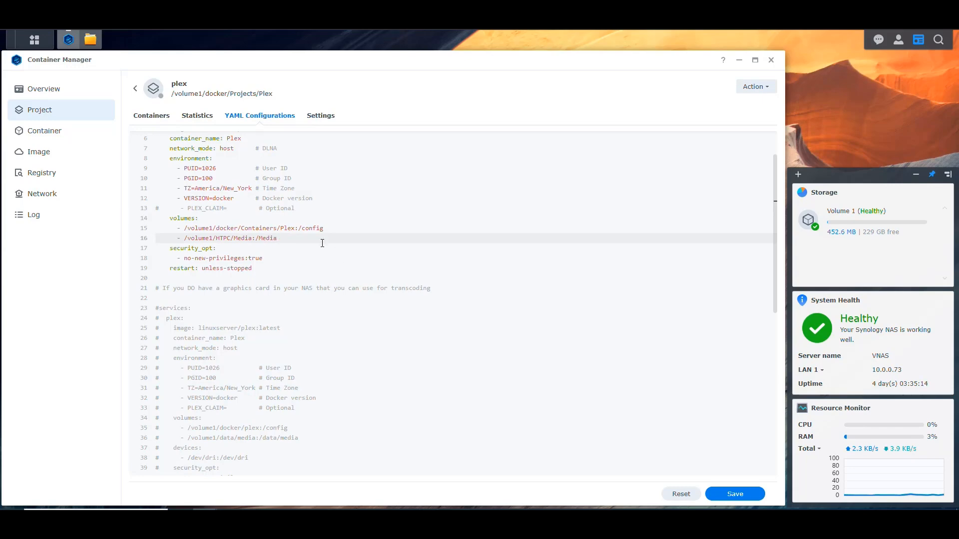
# Step: Compare the host and container sides of the config and media volume mappings
pyautogui.click(339, 230)
pyautogui.moveTo(324, 229); pyautogui.dragTo(299, 229)
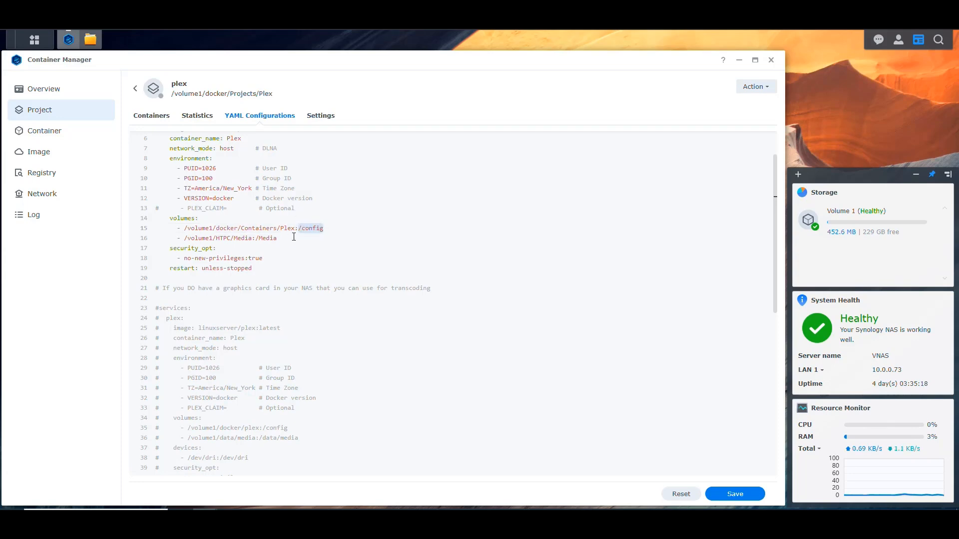
pyautogui.moveTo(296, 229); pyautogui.dragTo(184, 228)
pyautogui.moveTo(277, 239); pyautogui.dragTo(198, 238)
pyautogui.click(289, 239)
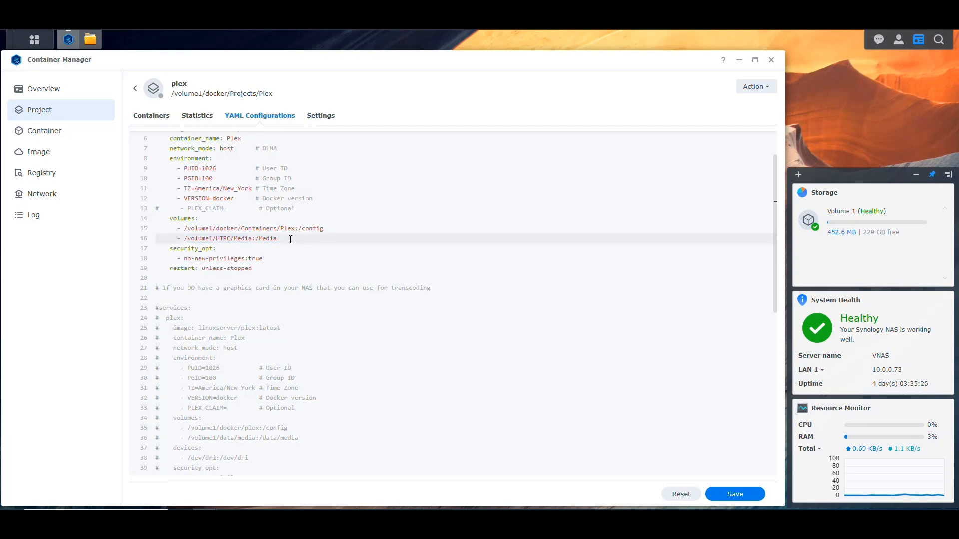
pyautogui.moveTo(326, 227); pyautogui.dragTo(296, 228)
pyautogui.click(290, 240)
# Step: Delete the security_opt and no-new-privileges:true lines from the active services block
pyautogui.click(227, 248)
pyautogui.press('Home')
pyautogui.hotkey('shift', 'Down')
pyautogui.hotkey('shift', 'Down')
pyautogui.press('Delete')
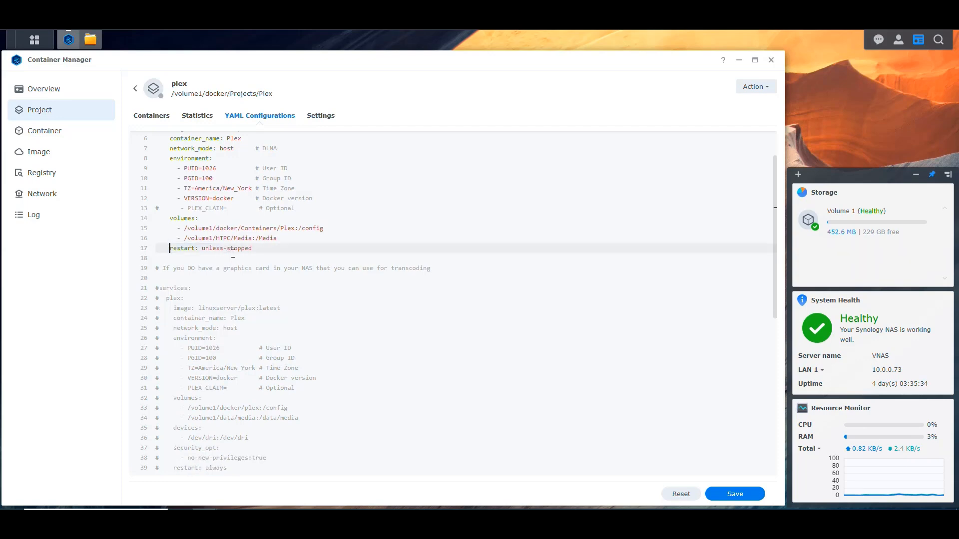
# Step: Remove the security_opt and no-new-privileges:true lines from the commented-out graphics card block as well
pyautogui.scroll(-2, 260, 253)
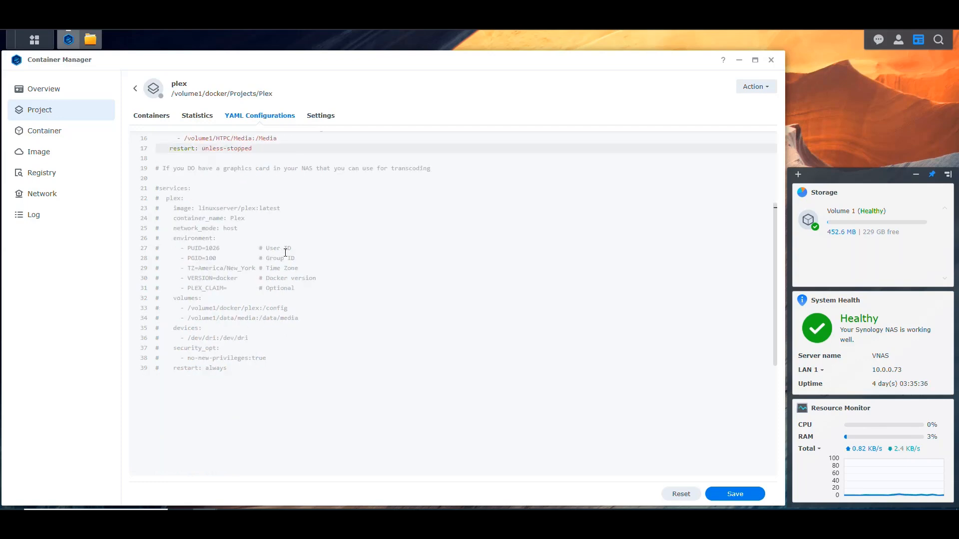
pyautogui.click(274, 358)
pyautogui.hotkey('shift', 'Up')
pyautogui.hotkey('shift', 'Up')
pyautogui.press('Delete')
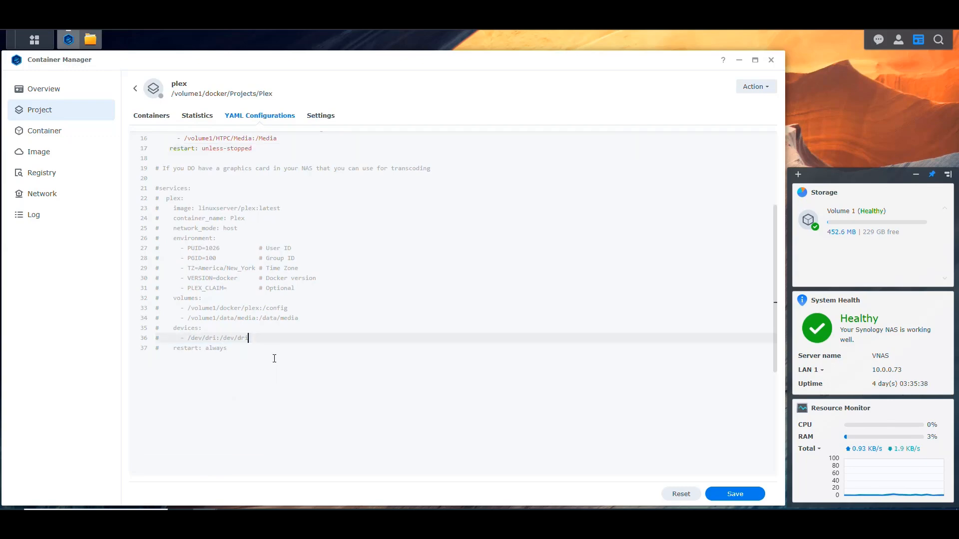
# Step: Review the active services block and the nVidia transcoding lines in the commented-out graphics card block
pyautogui.scroll(3, 316, 328)
pyautogui.moveTo(253, 299); pyautogui.dragTo(156, 138)
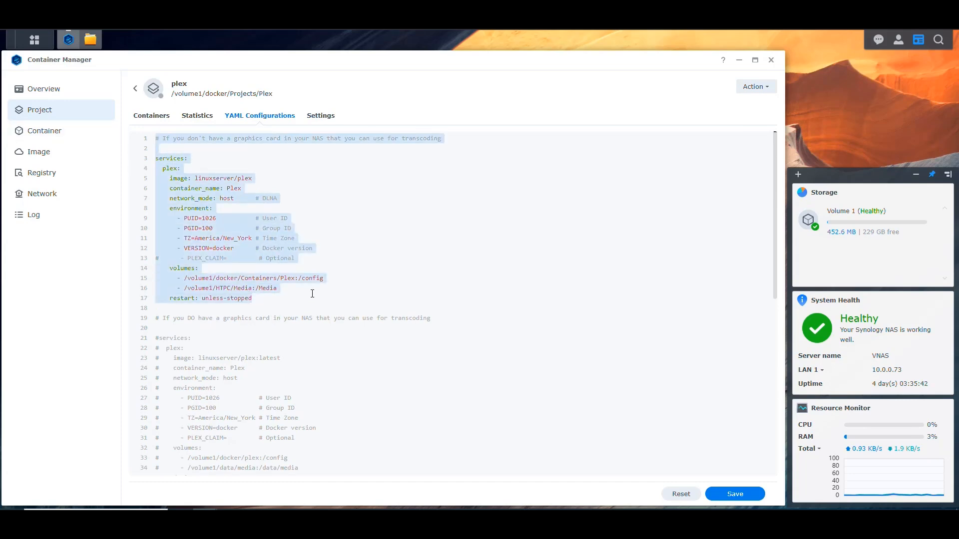
pyautogui.click(307, 307)
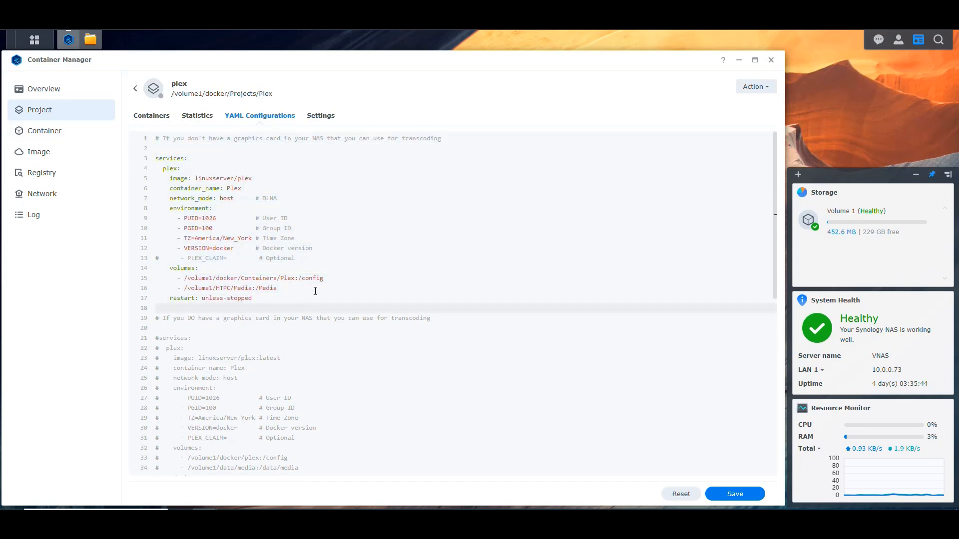
pyautogui.scroll(-3, 426, 232)
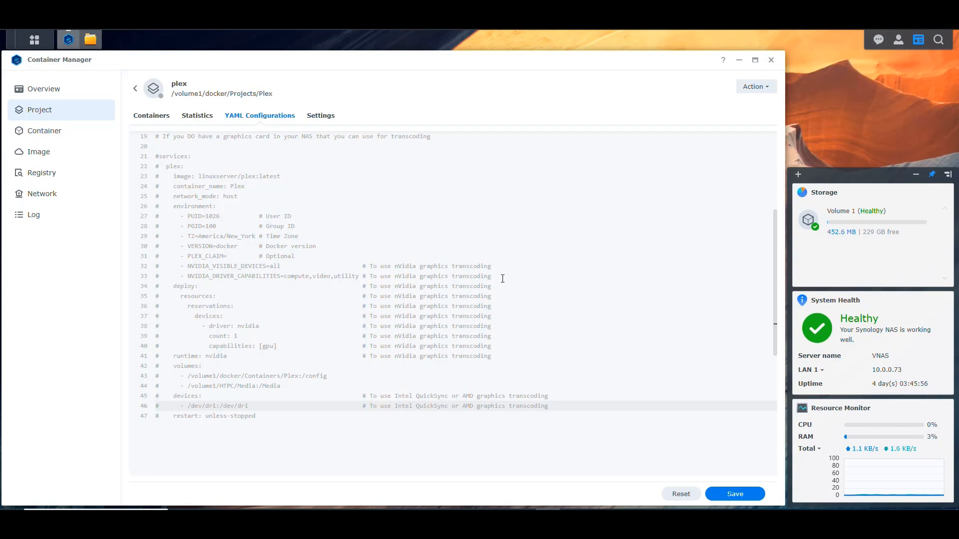
pyautogui.moveTo(495, 356); pyautogui.dragTo(153, 269)
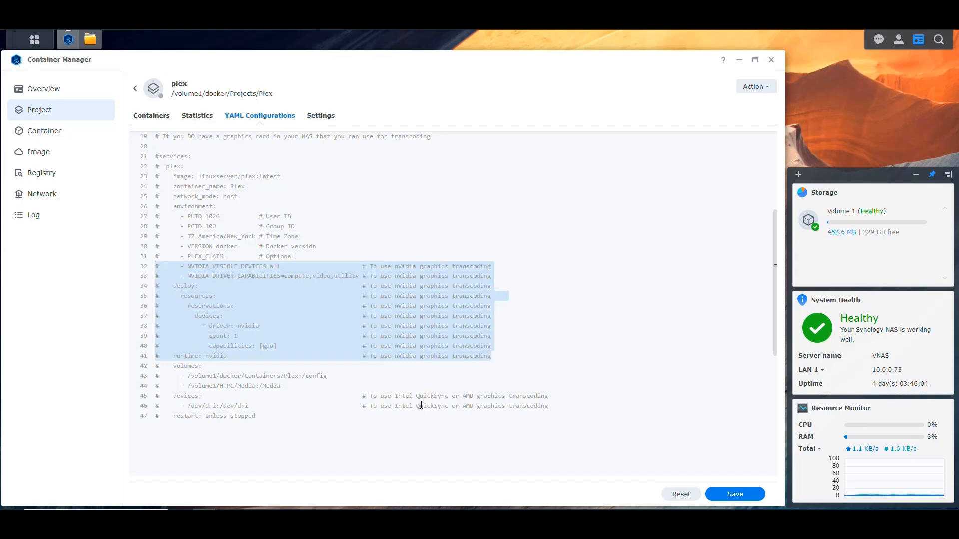
pyautogui.click(544, 320)
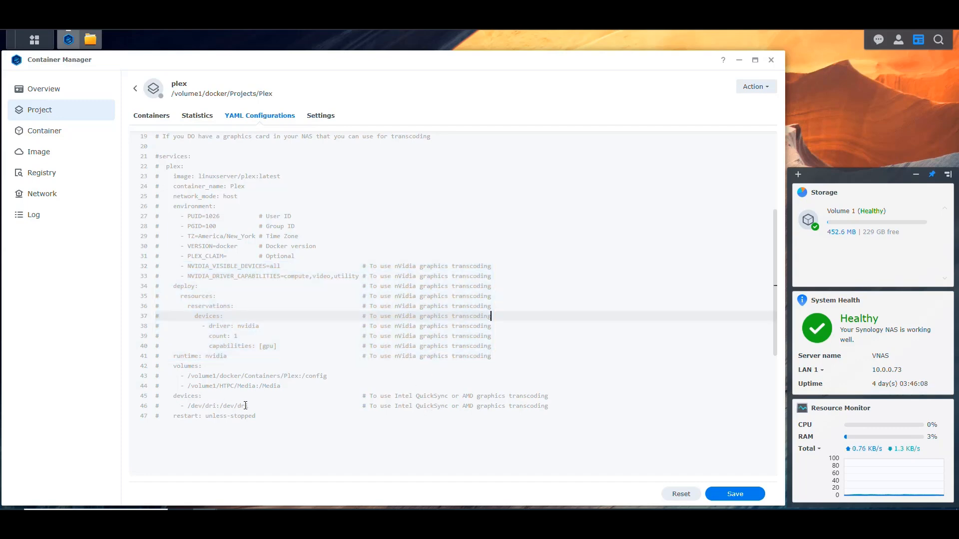
# Step: Compare the nVidia transcoding lines with the Intel QuickSync or AMD devices lines in the commented-out graphics card block
pyautogui.moveTo(247, 405); pyautogui.dragTo(155, 396)
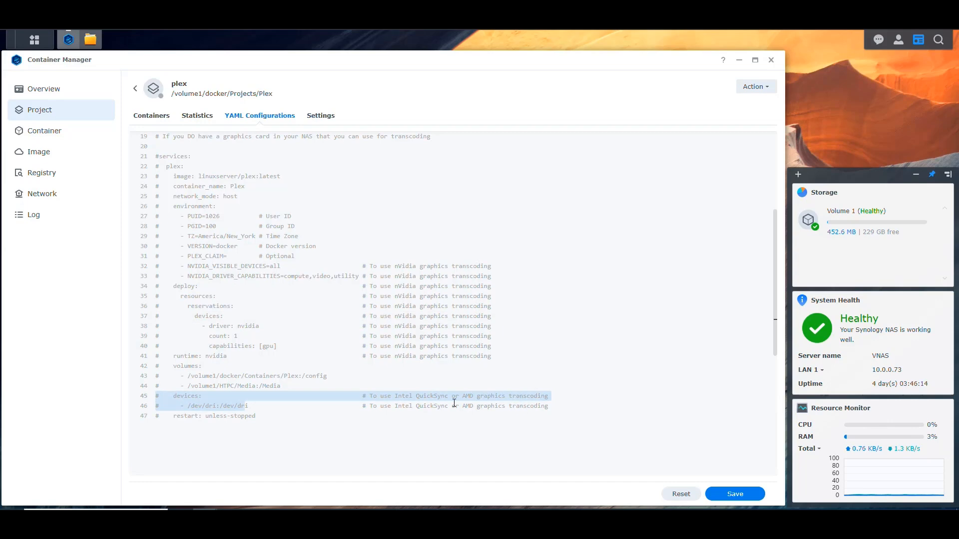
pyautogui.click(362, 335)
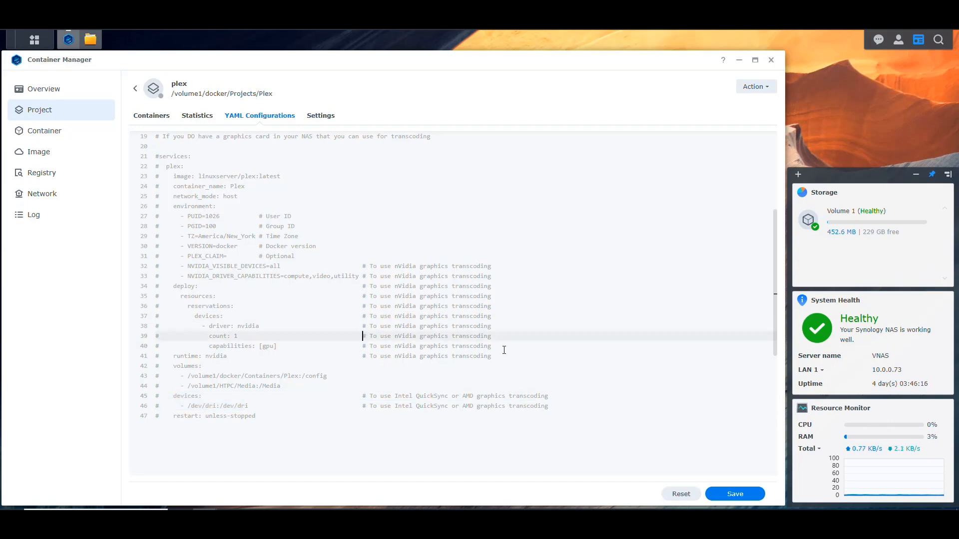
pyautogui.moveTo(494, 358); pyautogui.dragTo(114, 273)
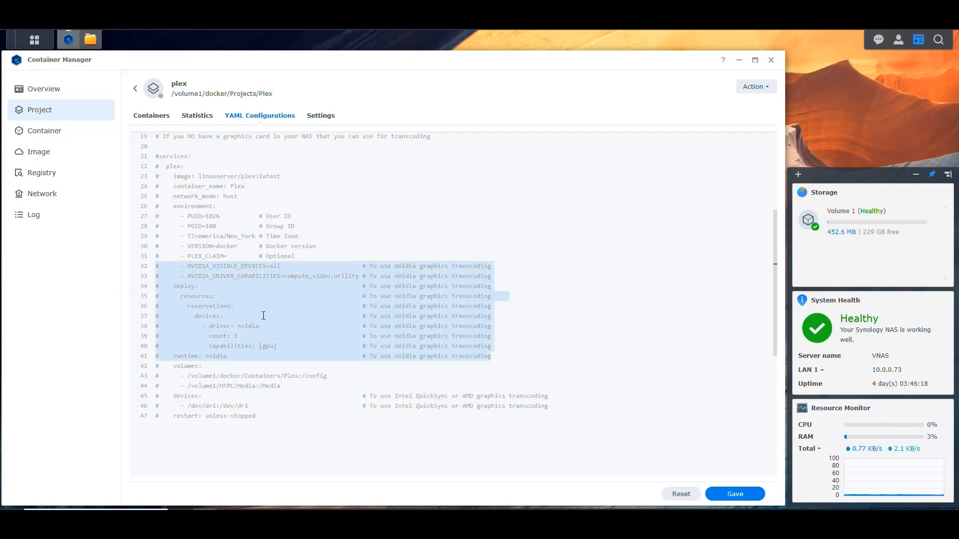
pyautogui.click(487, 306)
pyautogui.click(495, 297)
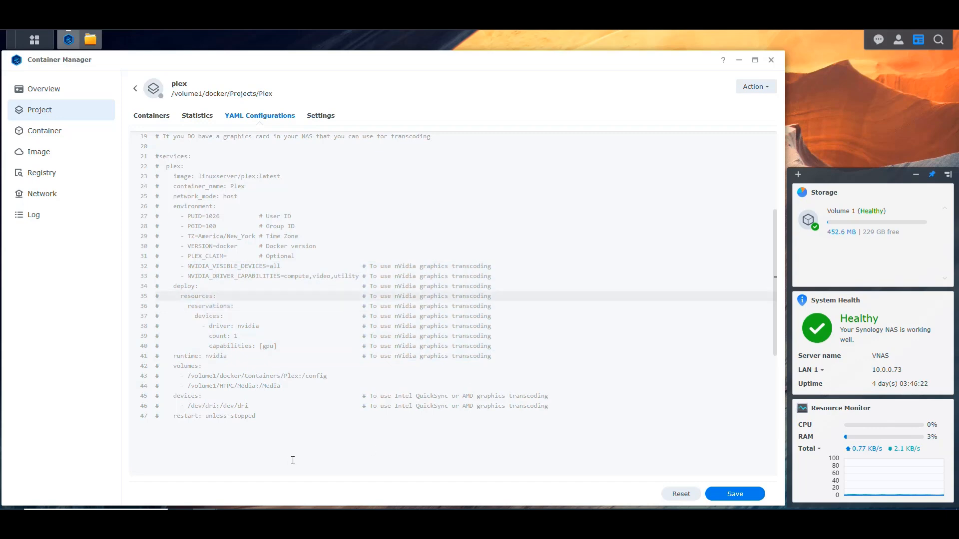
pyautogui.moveTo(552, 409); pyautogui.dragTo(119, 401)
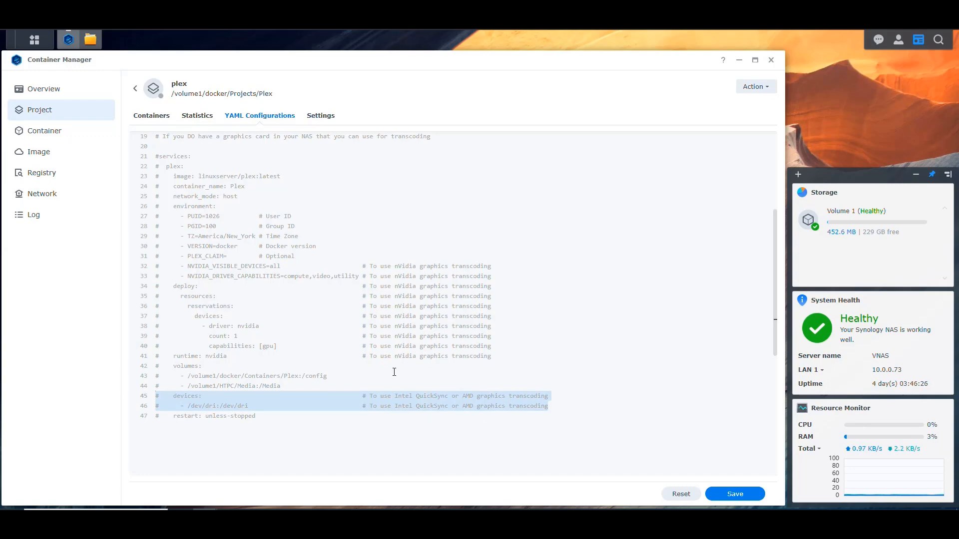
pyautogui.moveTo(502, 356); pyautogui.dragTo(114, 273)
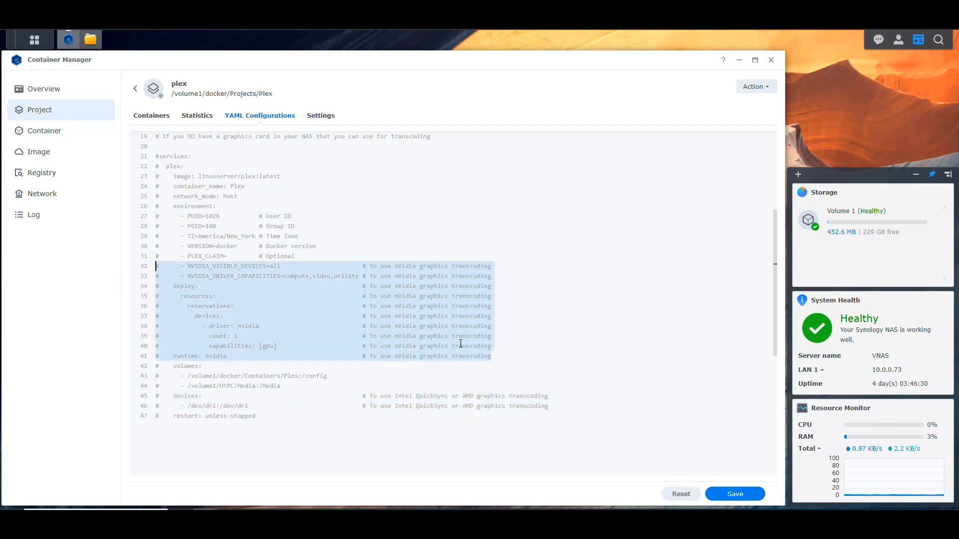
pyautogui.click(505, 263)
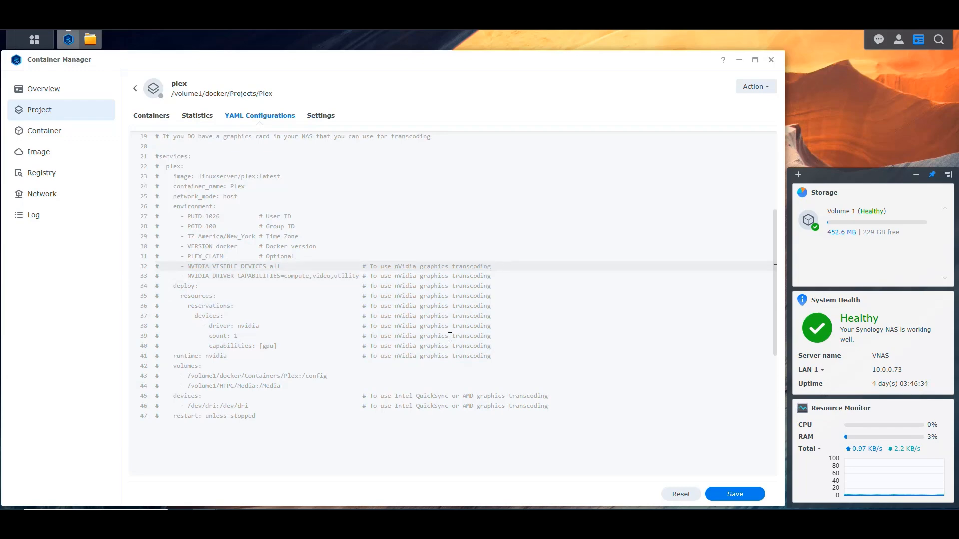
pyautogui.moveTo(495, 358); pyautogui.dragTo(103, 274)
pyautogui.moveTo(548, 407); pyautogui.dragTo(124, 402)
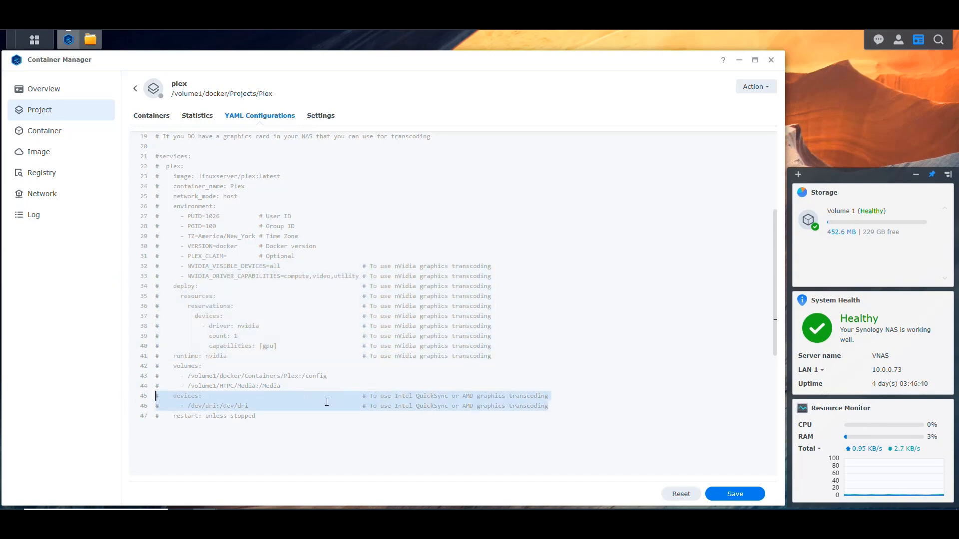
# Step: Save the compose changes, build and start the plex project, and close the build terminal once the build finishes
pyautogui.scroll(1, 321, 278)
pyautogui.scroll(-2, 321, 310)
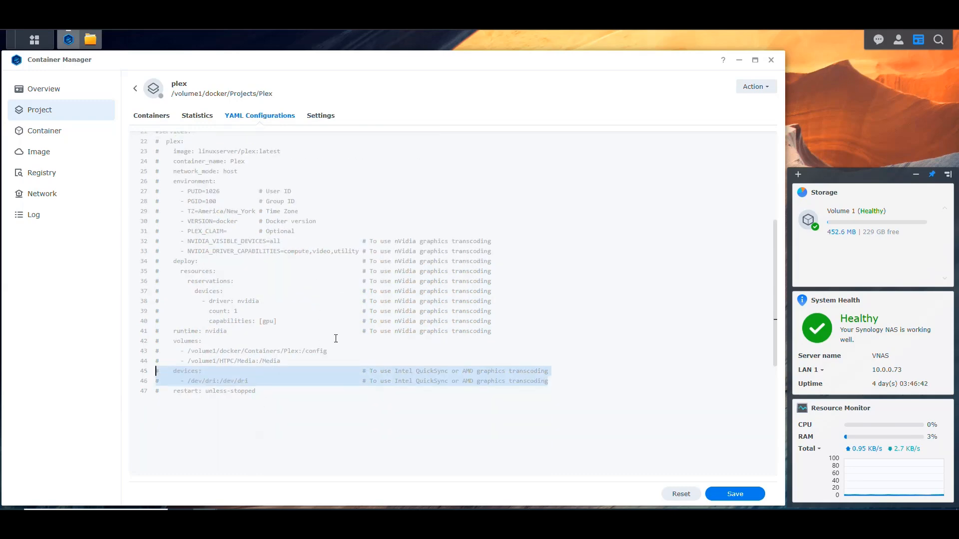
pyautogui.scroll(10, 376, 341)
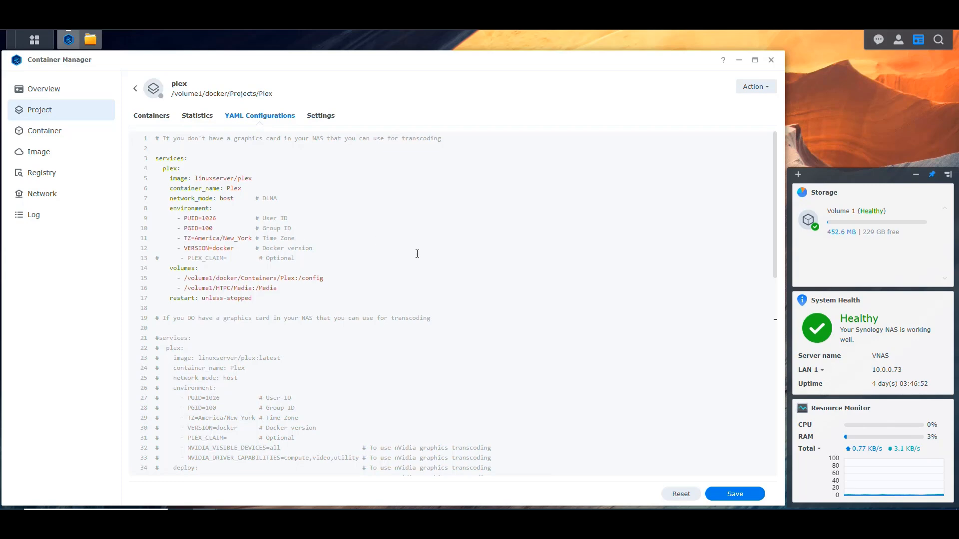
pyautogui.scroll(-5, 385, 271)
pyautogui.scroll(5, 419, 282)
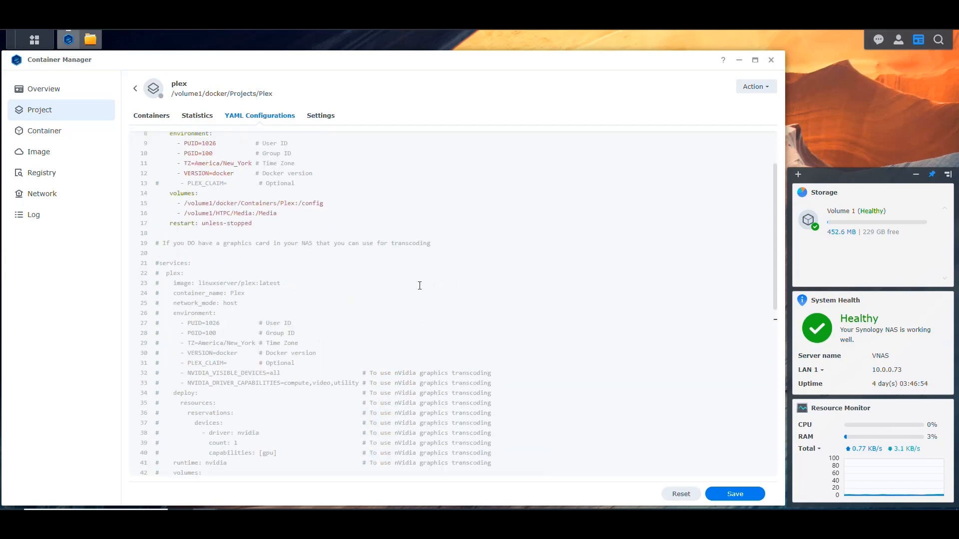
pyautogui.scroll(-3, 430, 247)
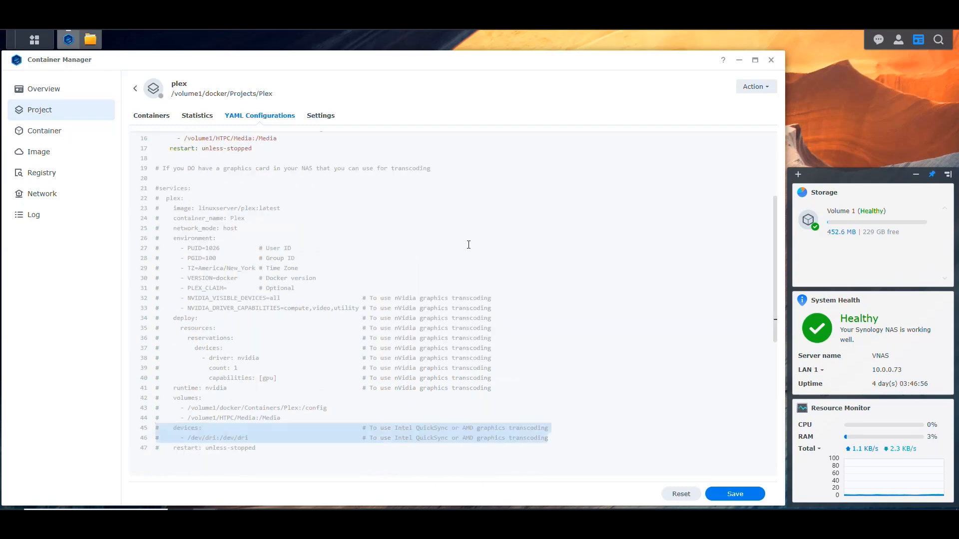
pyautogui.click(733, 493)
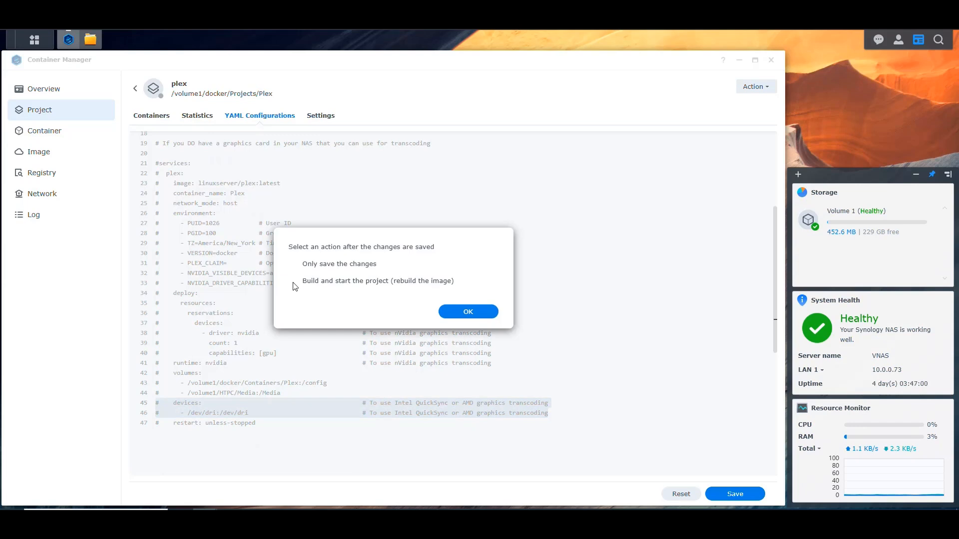
pyautogui.click(481, 312)
pyautogui.click(486, 299)
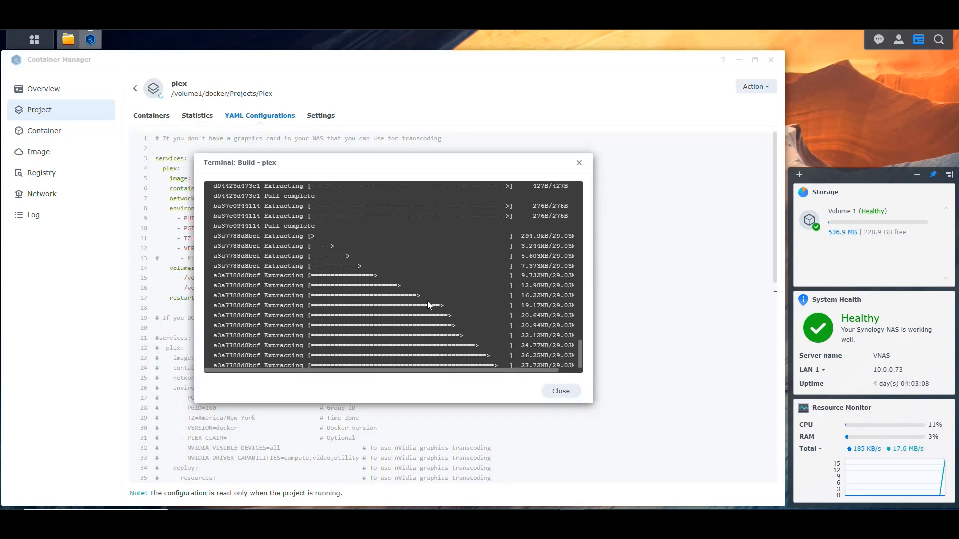
pyautogui.scroll(20, 436, 295)
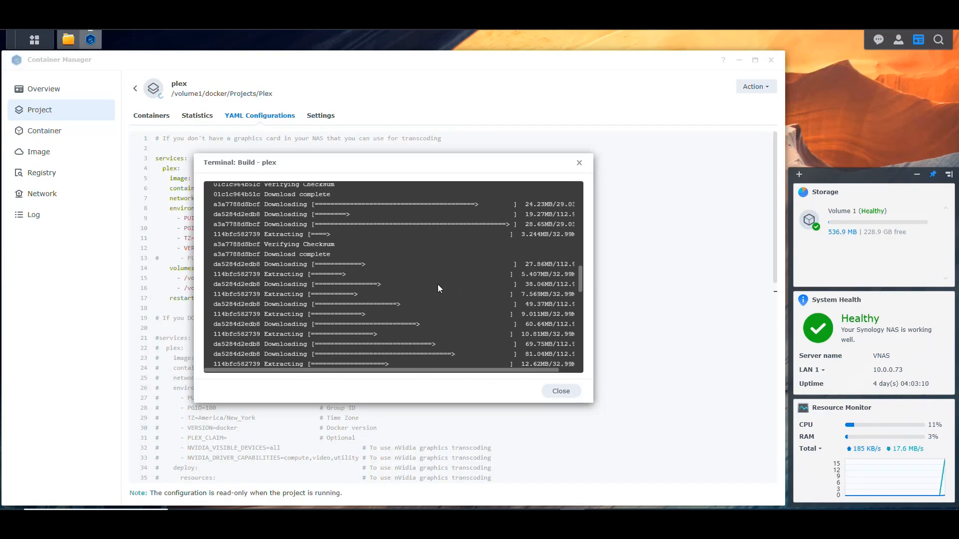
pyautogui.scroll(-20, 451, 300)
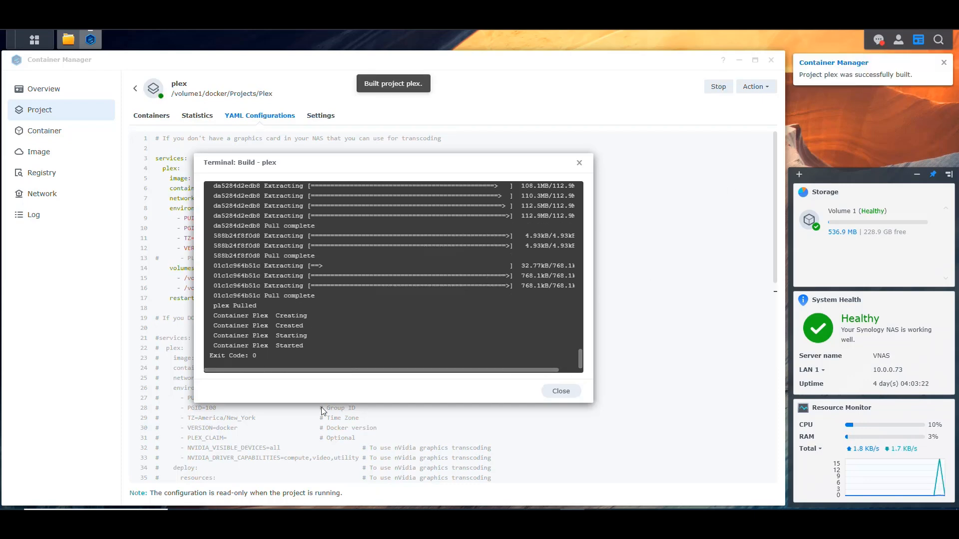
pyautogui.click(561, 391)
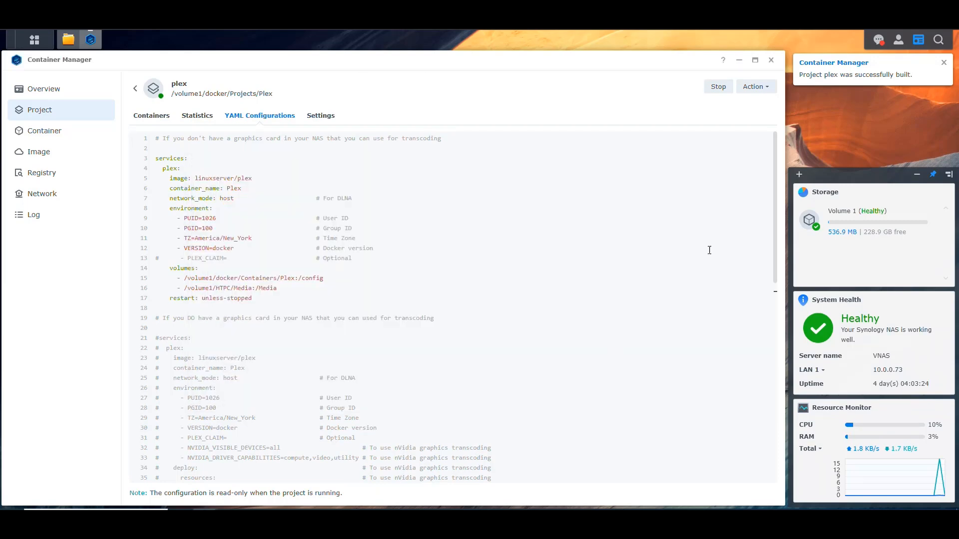
# Step: Open the notification list and clear all notifications
pyautogui.click(879, 40)
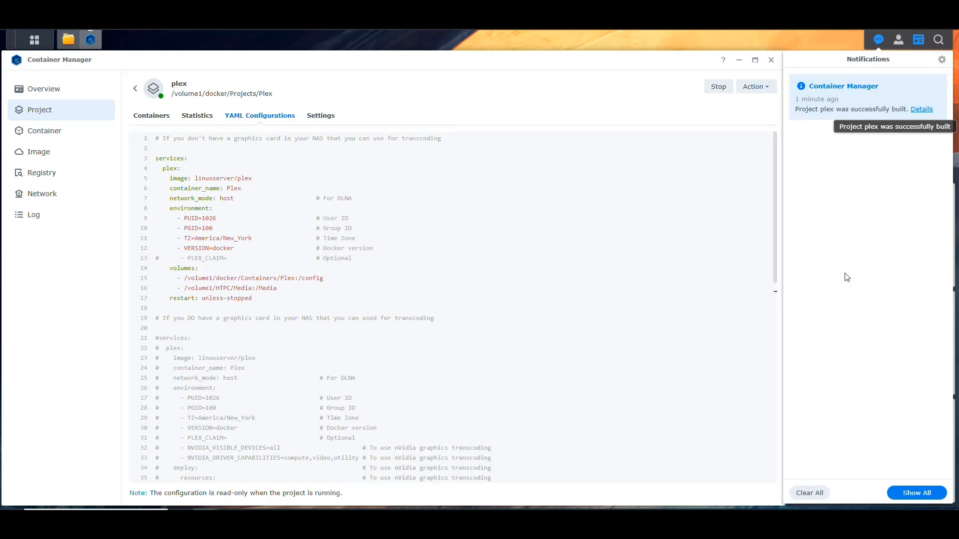
pyautogui.click(809, 493)
pyautogui.click(589, 284)
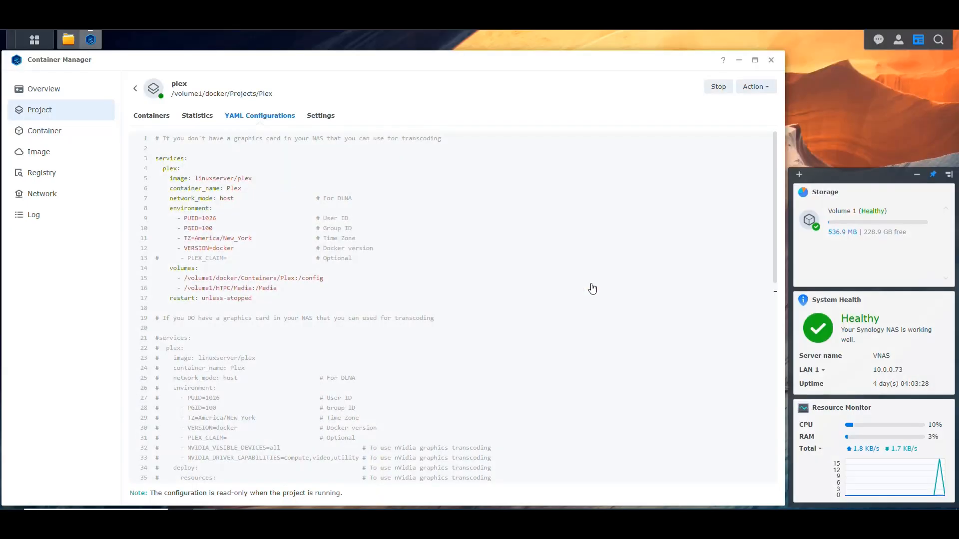
# Step: Open the Plex container from the project's container list and view its log
pyautogui.click(150, 116)
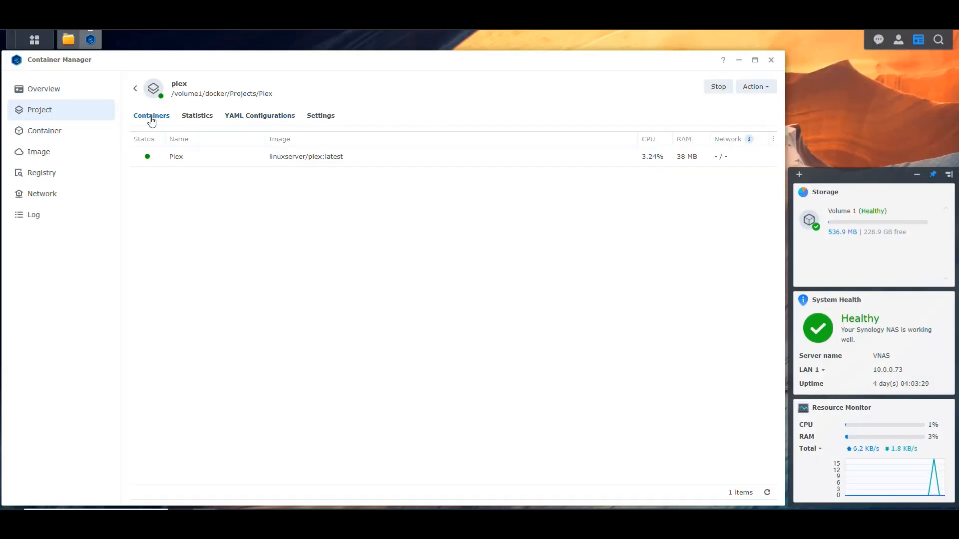
pyautogui.click(178, 157)
pyautogui.click(474, 301)
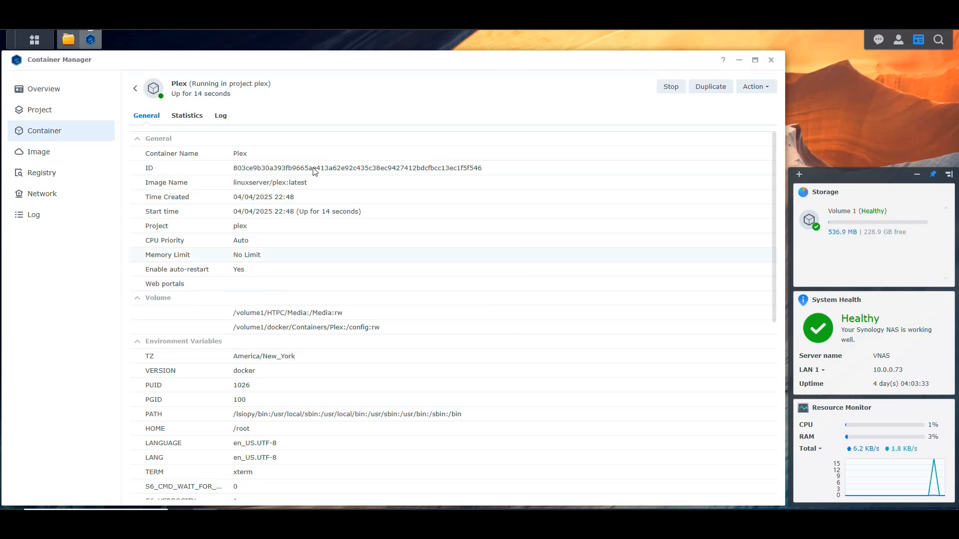
pyautogui.click(221, 115)
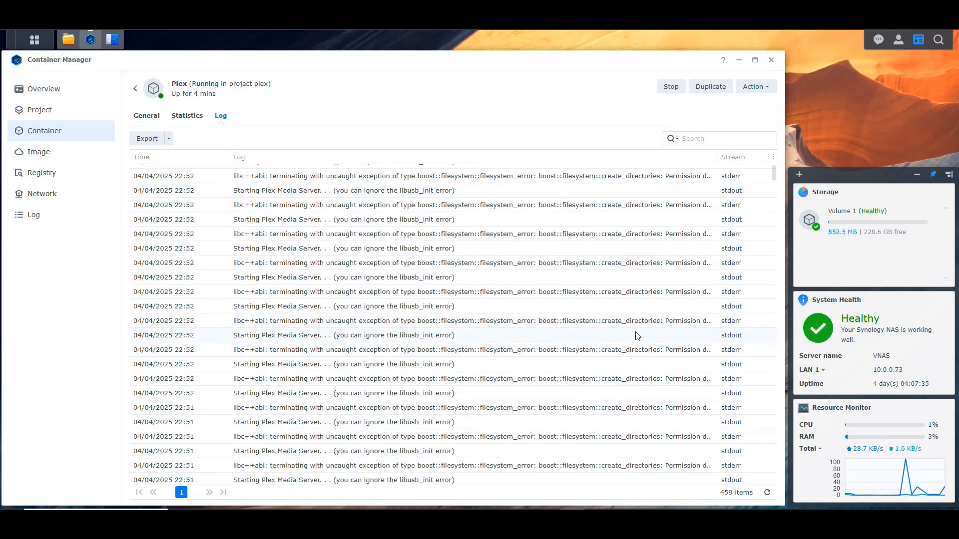
pyautogui.scroll(-10, 636, 332)
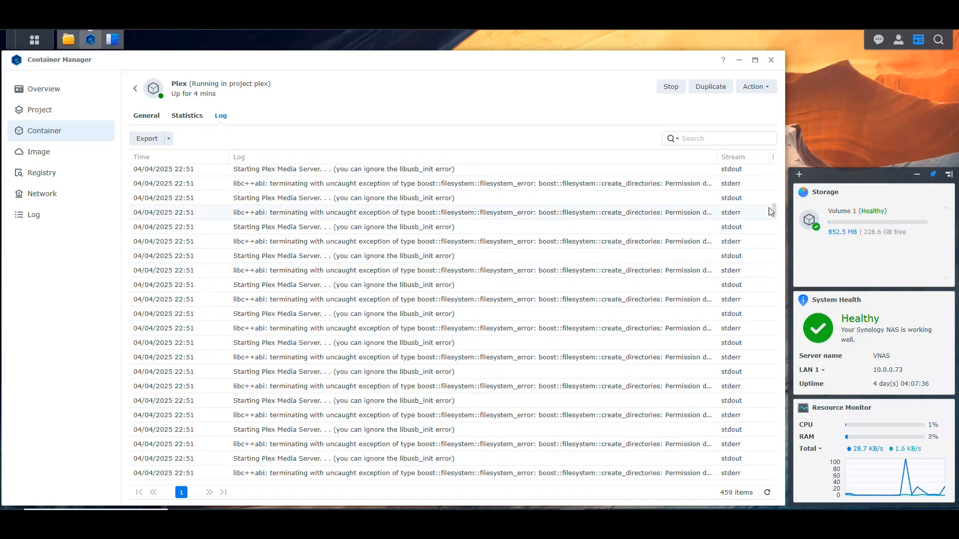
# Step: Examine the Plex container's startup log entries, including the user GID and UID and the server claim line
pyautogui.moveTo(773, 211); pyautogui.dragTo(774, 475)
pyautogui.scroll(4, 554, 379)
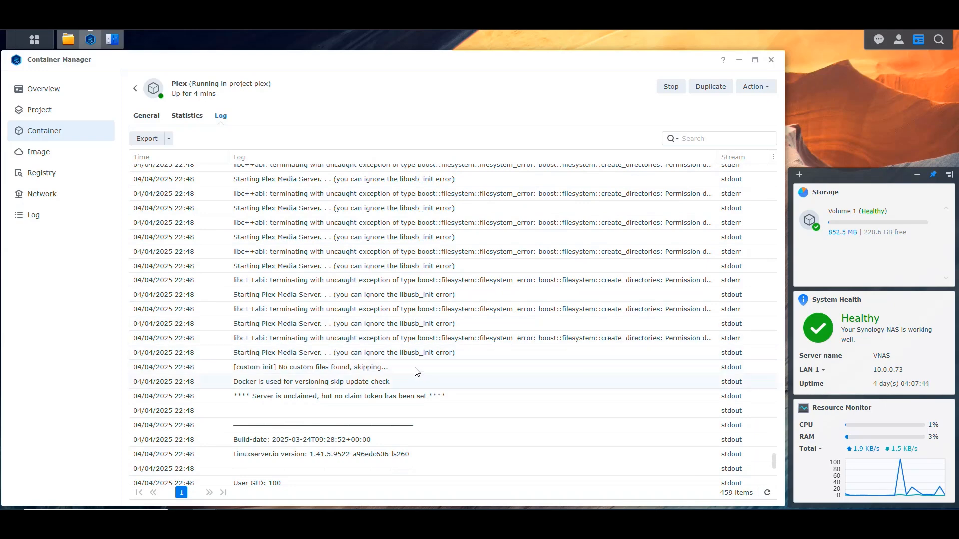
pyautogui.scroll(-5, 416, 372)
pyautogui.scroll(1, 336, 336)
pyautogui.click(275, 299)
pyautogui.click(276, 283)
pyautogui.click(294, 299)
pyautogui.scroll(3, 390, 315)
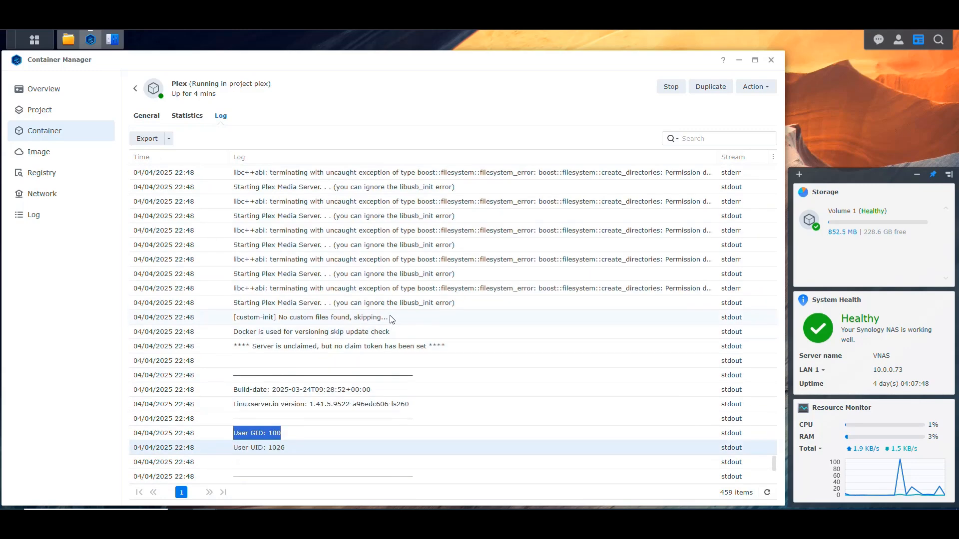
pyautogui.tripleClick(303, 348)
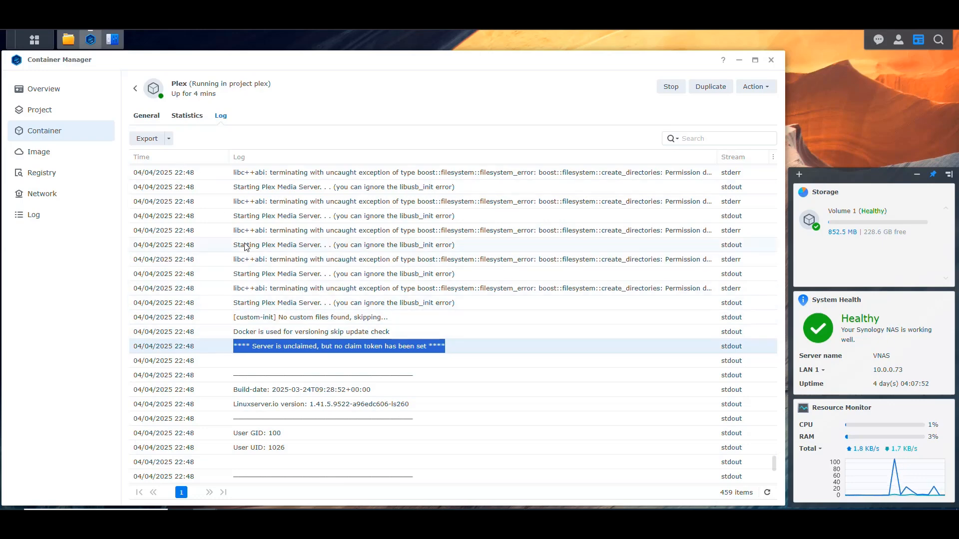
# Step: Check the Library folder inside docker/Containers/Plex in File Station, and return to the newest Plex container log entries
pyautogui.click(68, 40)
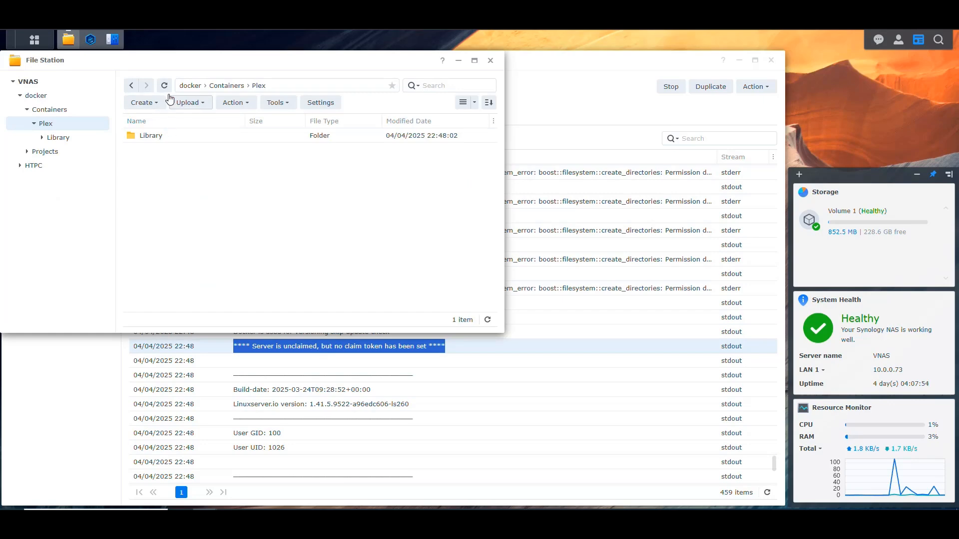
pyautogui.doubleClick(150, 139)
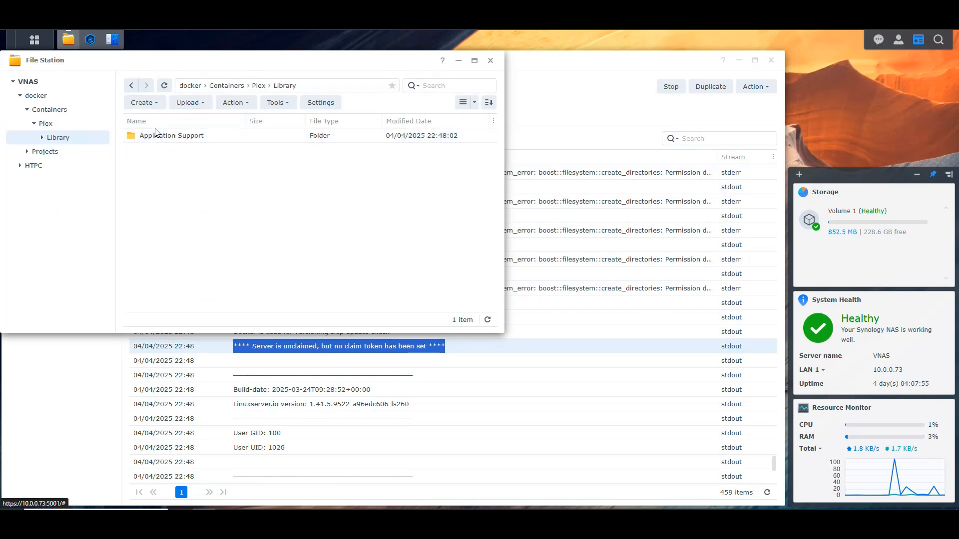
pyautogui.click(131, 85)
pyautogui.click(69, 40)
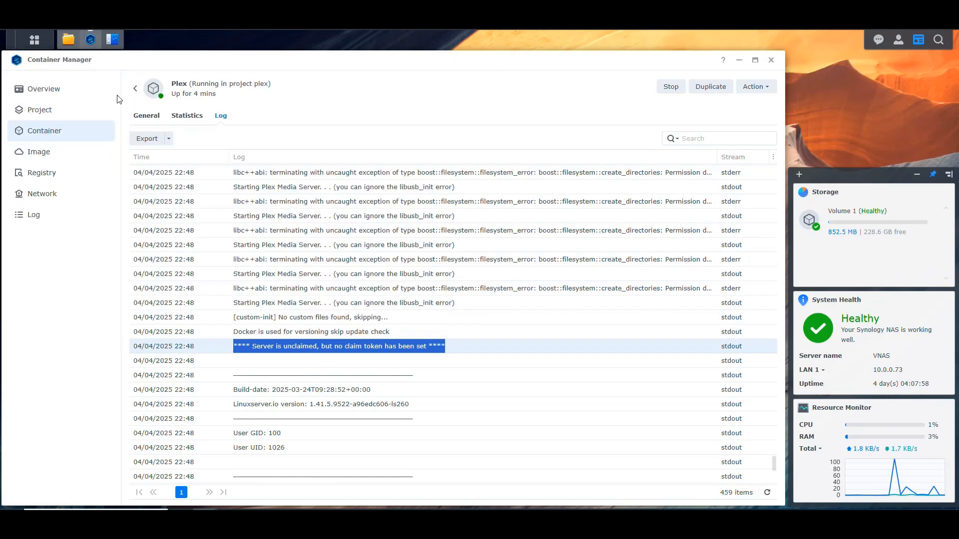
pyautogui.scroll(5, 499, 322)
pyautogui.moveTo(774, 434); pyautogui.dragTo(766, 166)
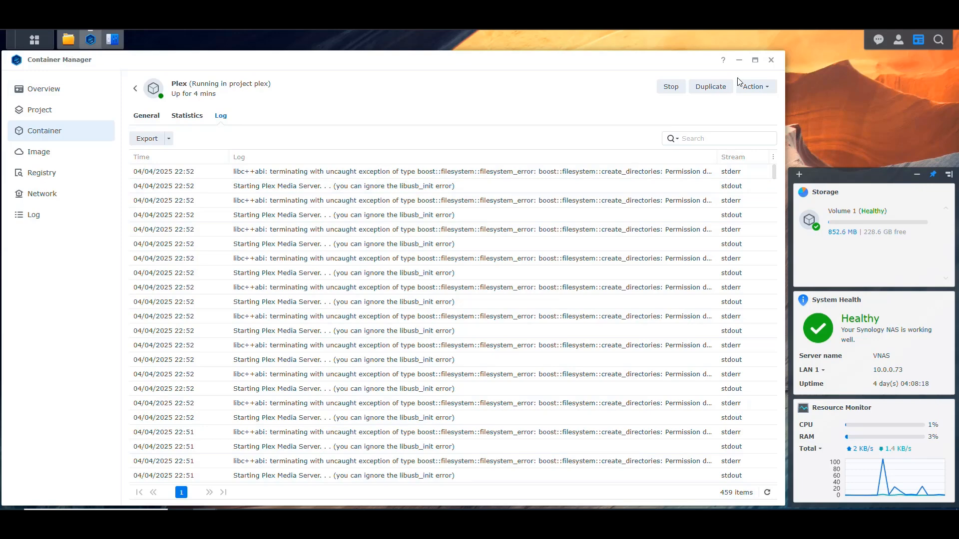
# Step: Examine the system internal users' permissions on the HTPC shared folder, widening the Name column to read them, and close its settings without saving
pyautogui.click(112, 39)
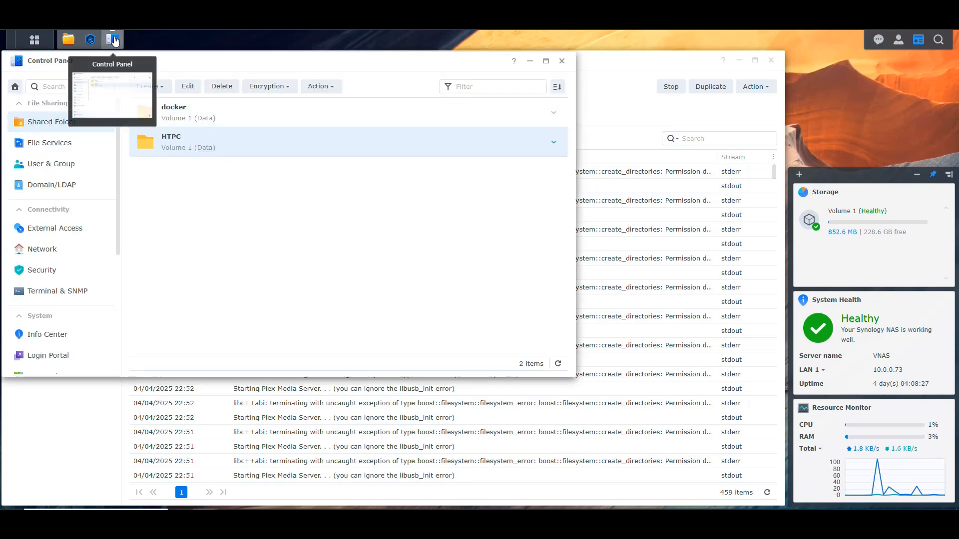
pyautogui.rightClick(183, 138)
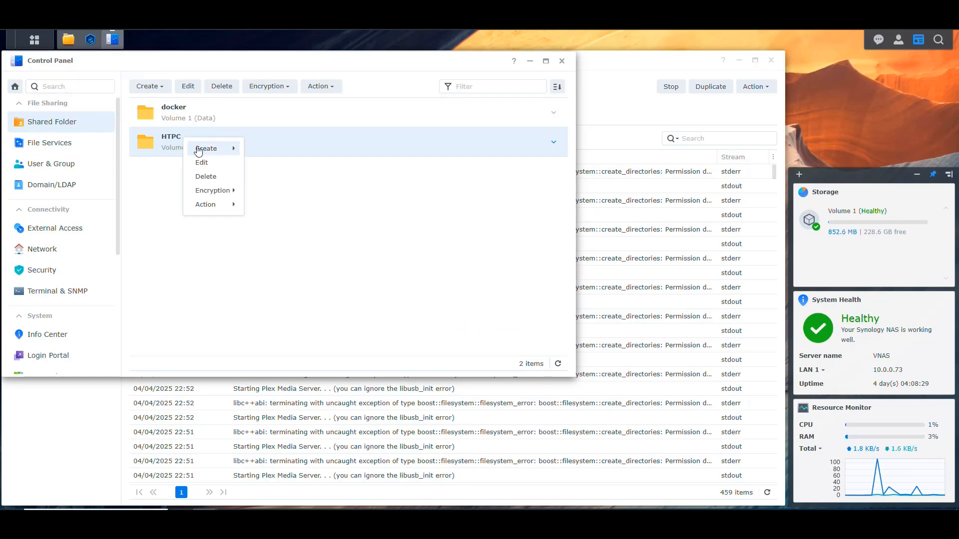
pyautogui.click(202, 161)
pyautogui.click(239, 100)
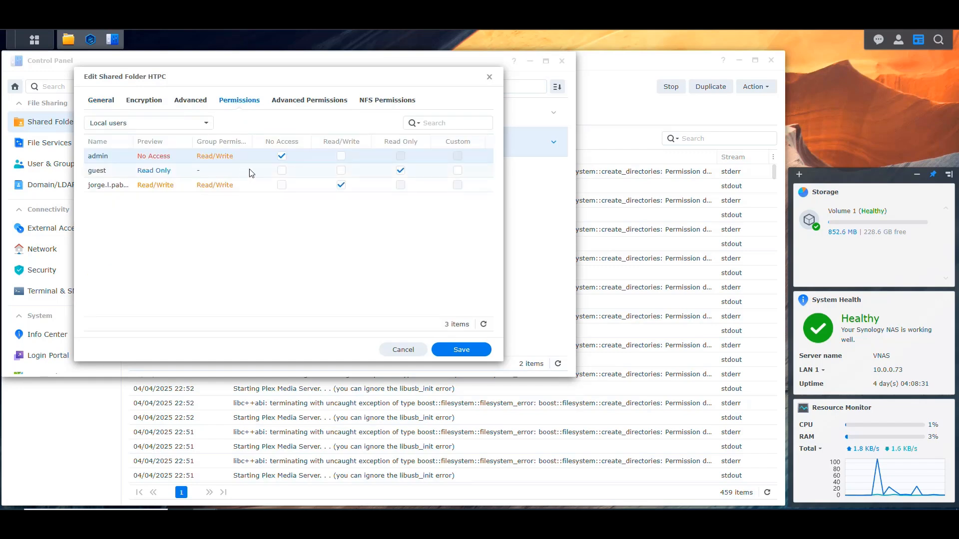
pyautogui.click(182, 123)
pyautogui.click(160, 144)
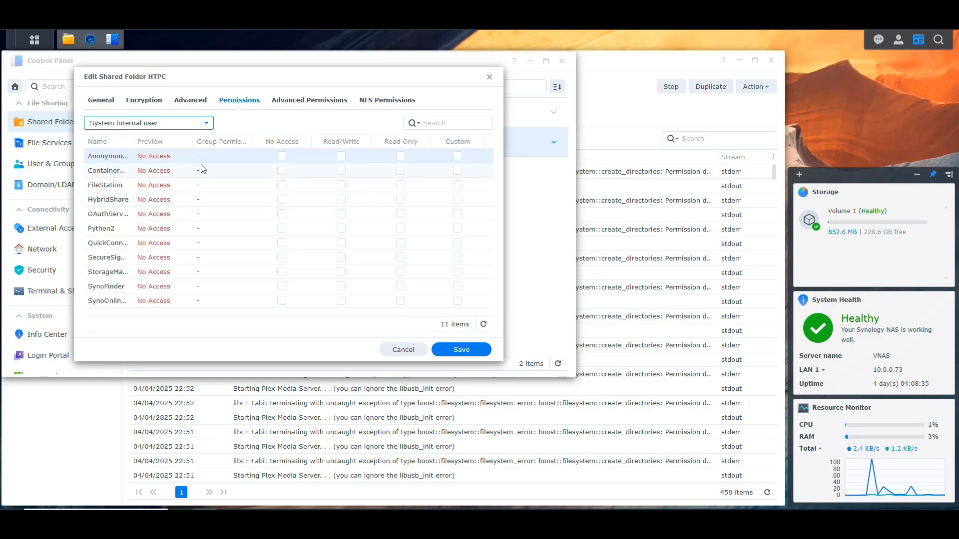
pyautogui.moveTo(133, 142); pyautogui.dragTo(160, 142)
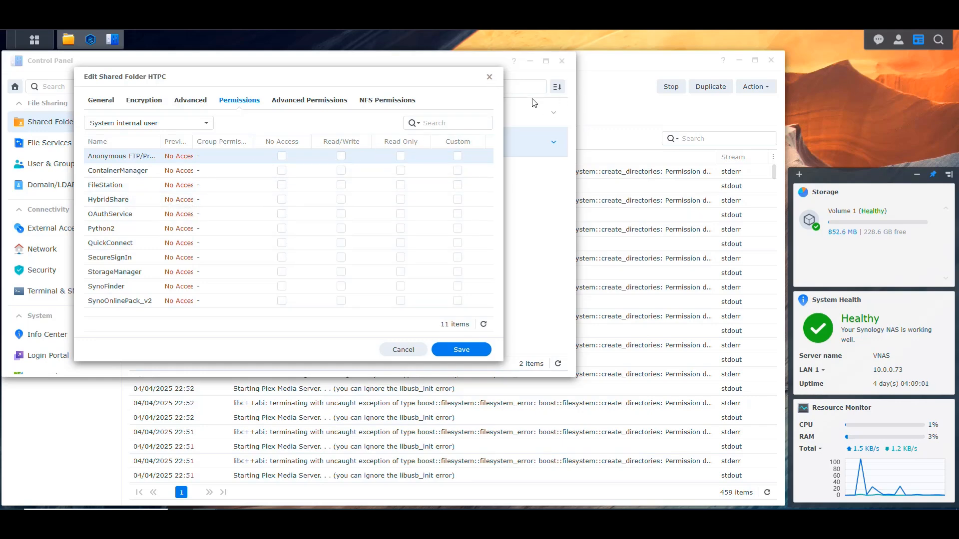
pyautogui.click(489, 78)
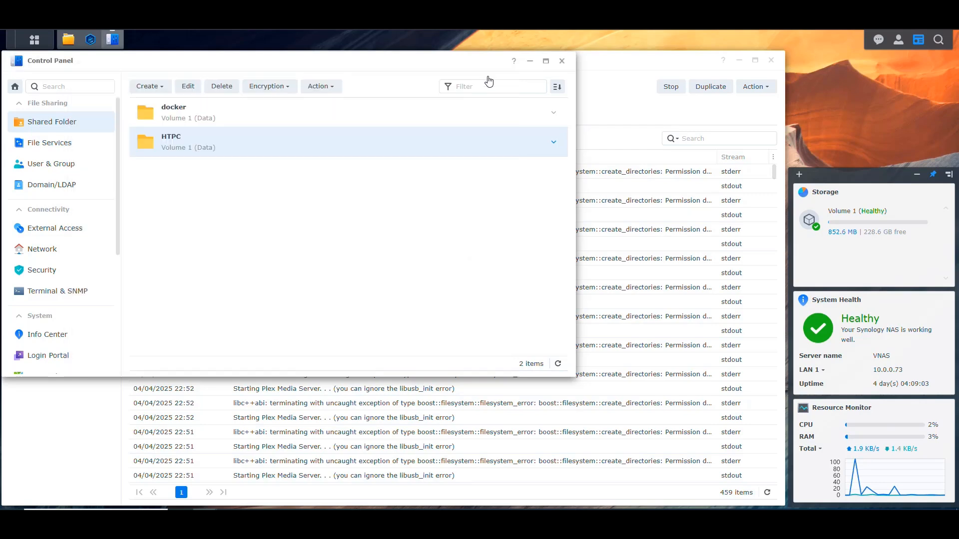
# Step: Start creating a user named PlexMediaServer with the description "User for the Plex Container" and fill in and confirm the account password
pyautogui.click(52, 164)
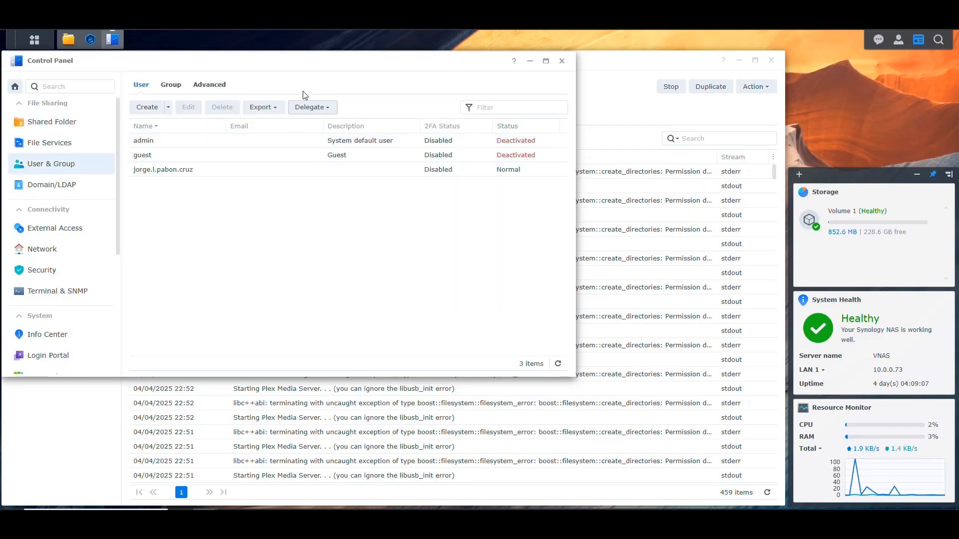
pyautogui.click(148, 106)
pyautogui.click(273, 137)
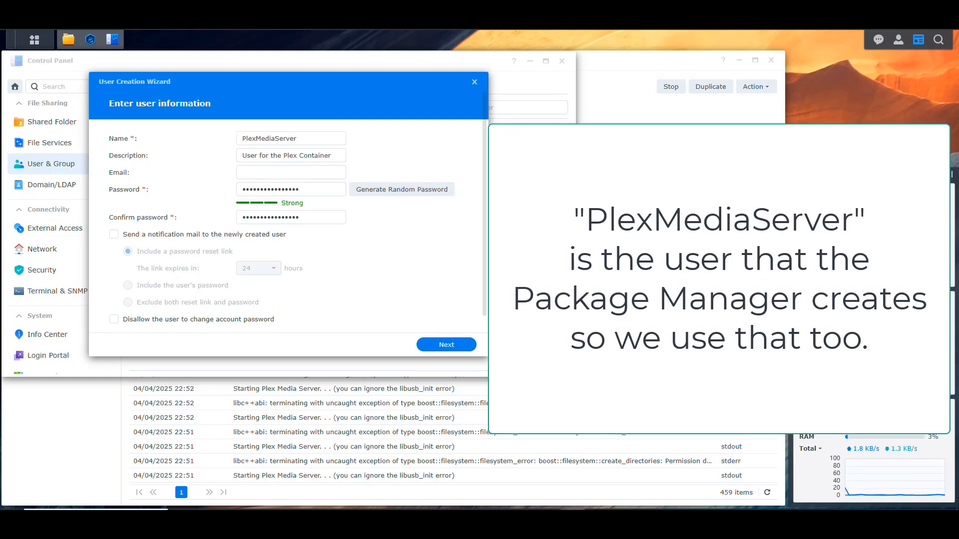
pyautogui.doubleClick(259, 139)
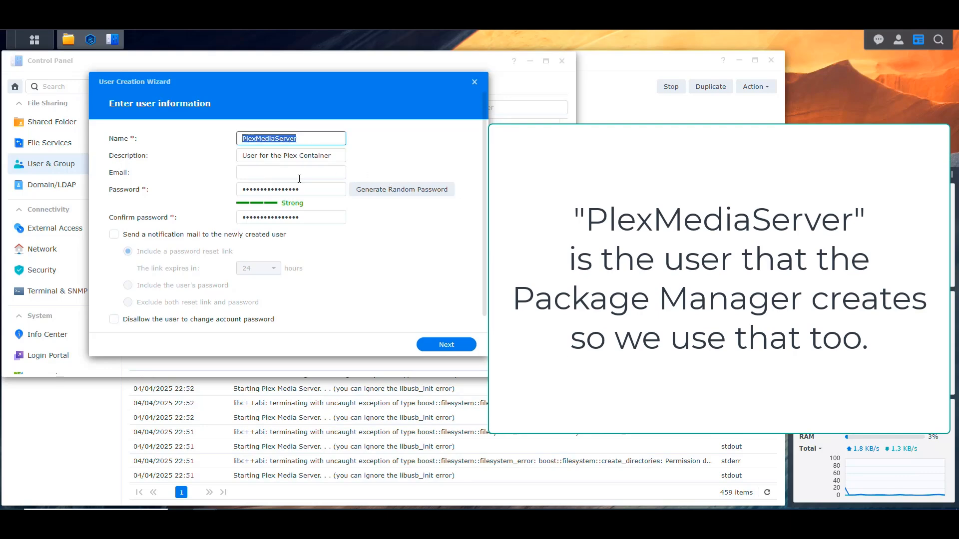
pyautogui.click(313, 159)
pyautogui.moveTo(313, 159); pyautogui.dragTo(194, 161)
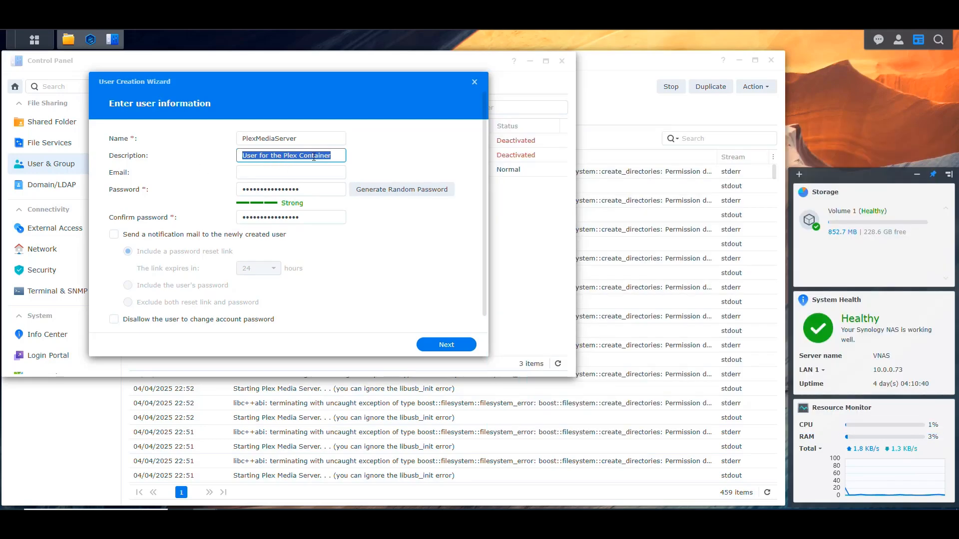
pyautogui.click(317, 188)
pyautogui.click(320, 221)
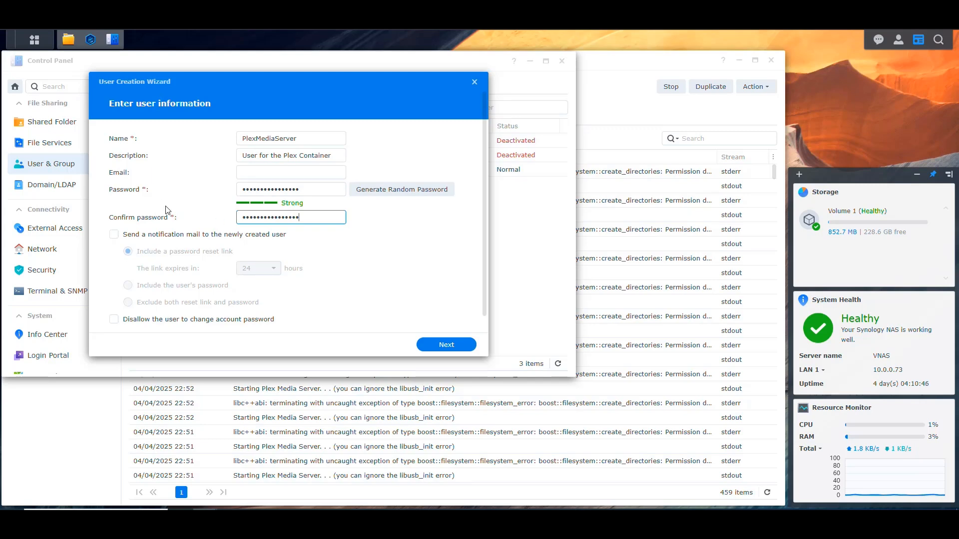
pyautogui.scroll(-1, 424, 327)
pyautogui.click(456, 352)
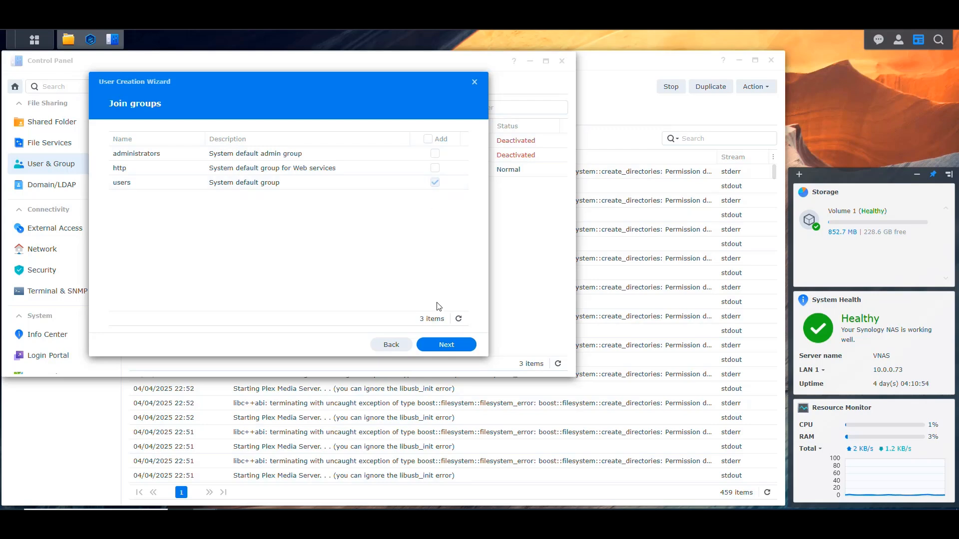
# Step: Grant the new user Read/Write on HTPC, keep the default group, quota, application and speed settings, and finish creating the user
pyautogui.click(446, 350)
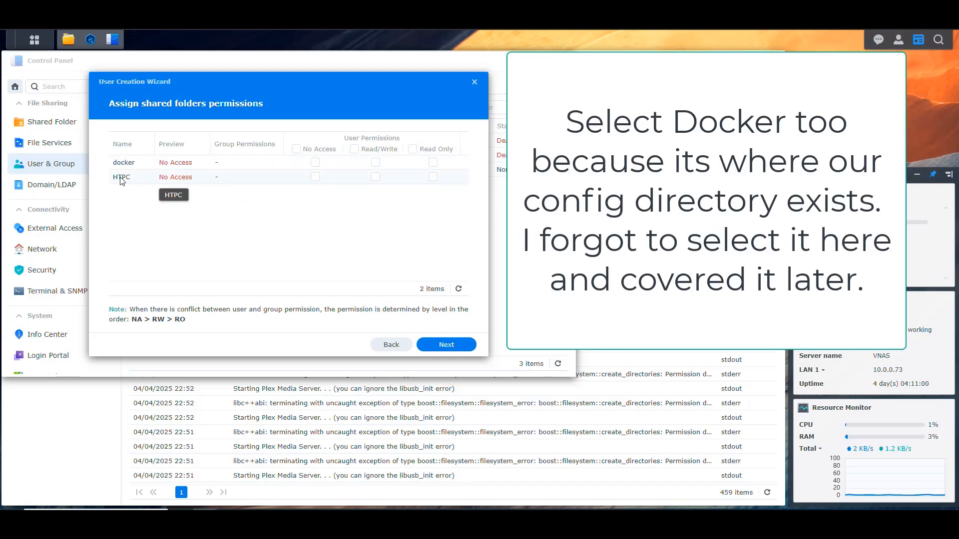
pyautogui.click(376, 178)
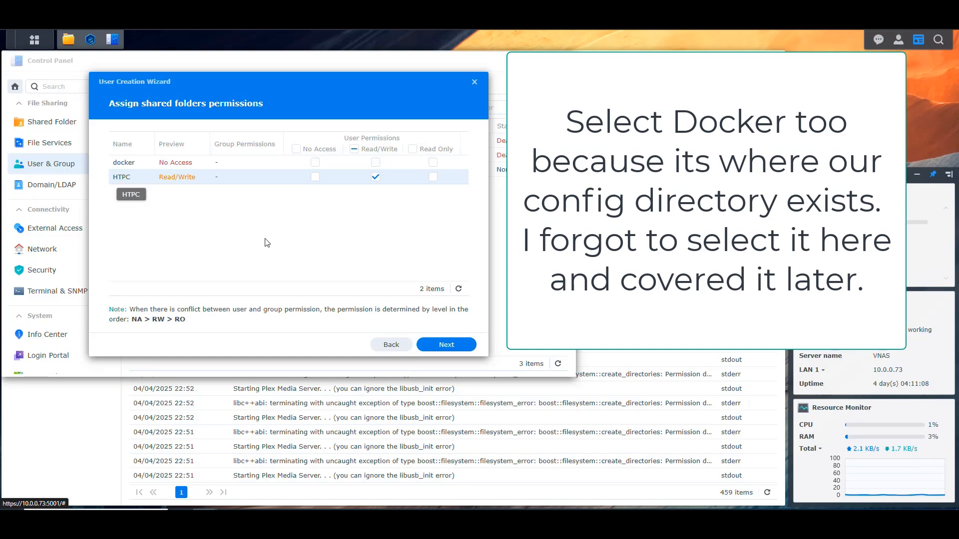
pyautogui.click(448, 346)
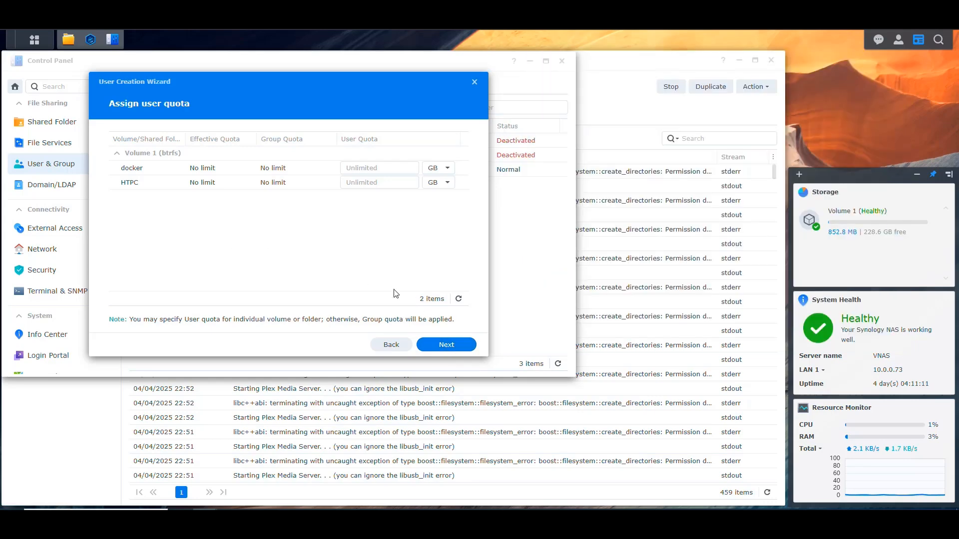
pyautogui.click(452, 347)
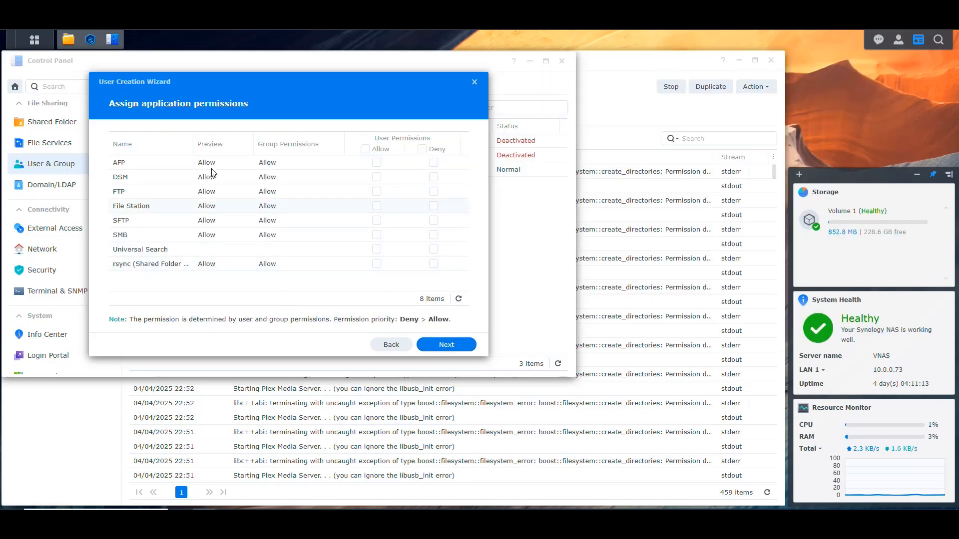
pyautogui.click(449, 347)
pyautogui.click(450, 347)
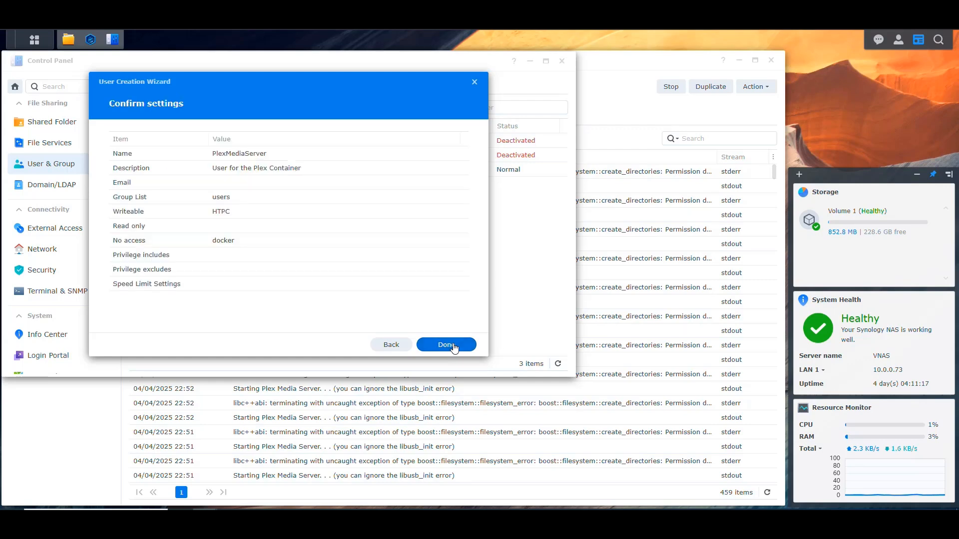
pyautogui.click(454, 347)
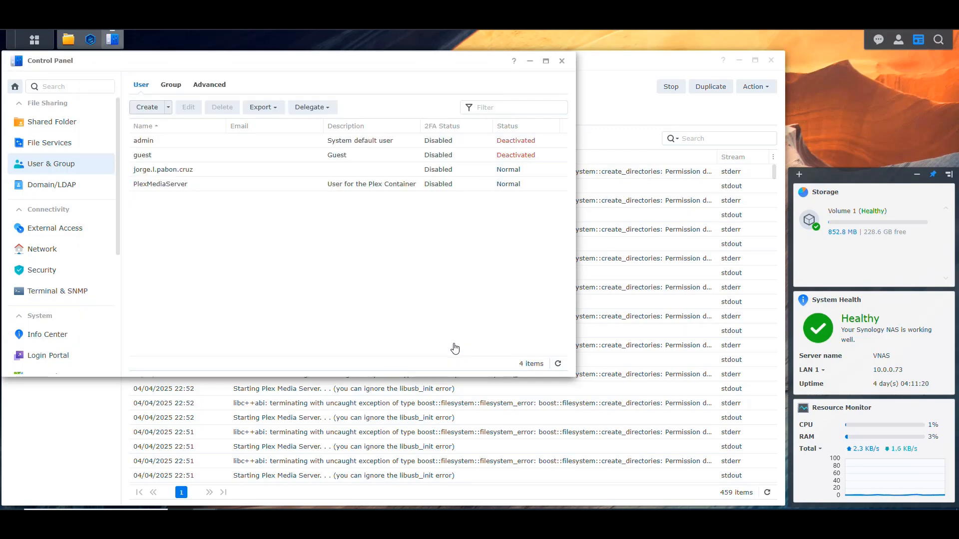
# Step: Select the PlexMediaServer user and open the HTPC shared folder's permissions for review
pyautogui.click(167, 189)
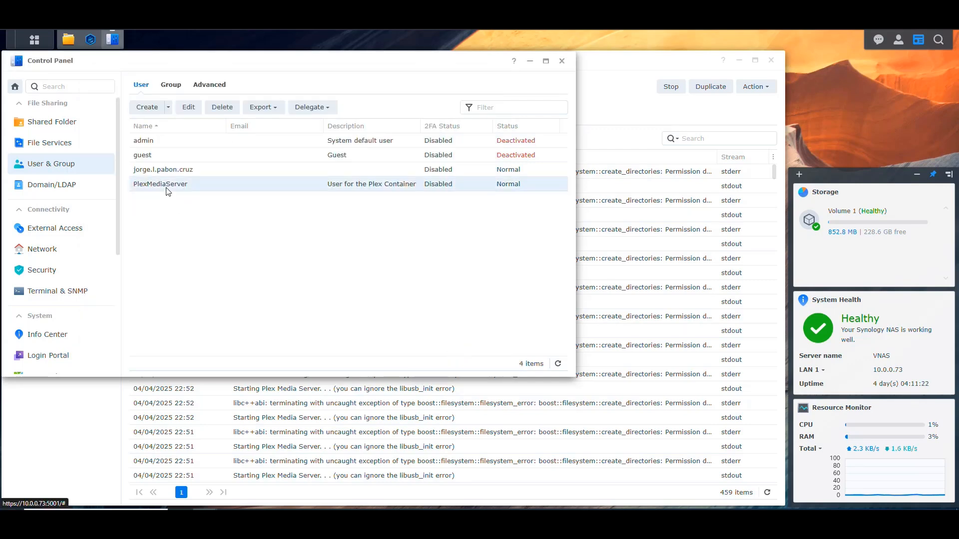
pyautogui.click(54, 126)
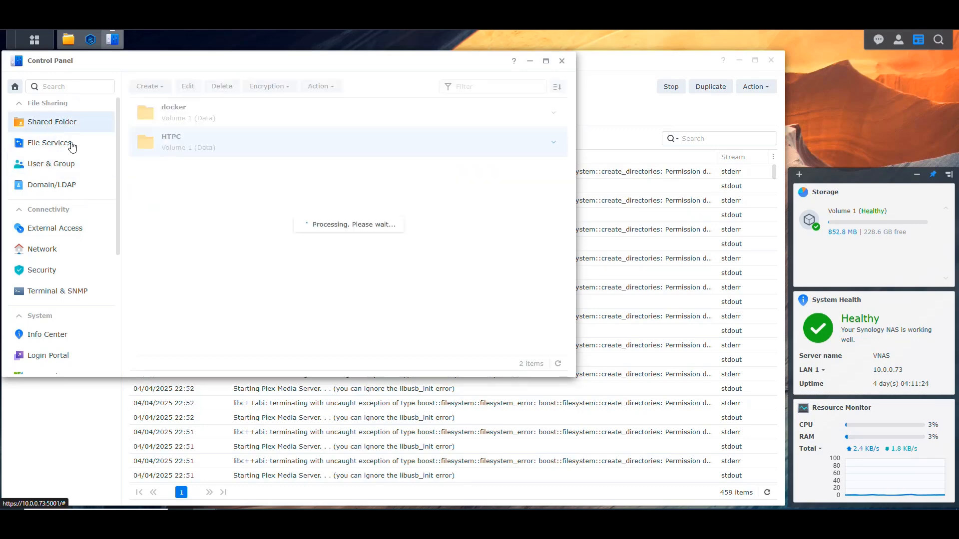
pyautogui.rightClick(223, 142)
pyautogui.click(241, 164)
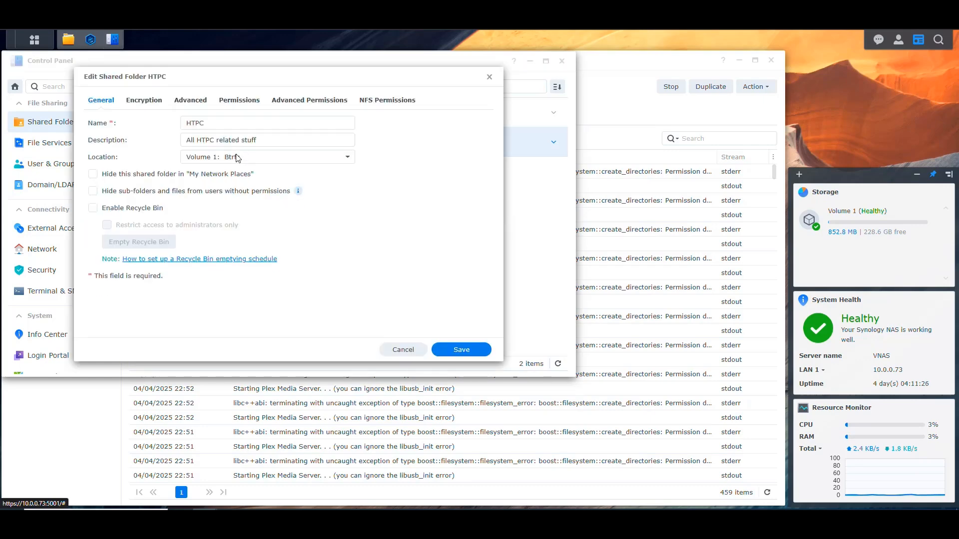
pyautogui.click(239, 100)
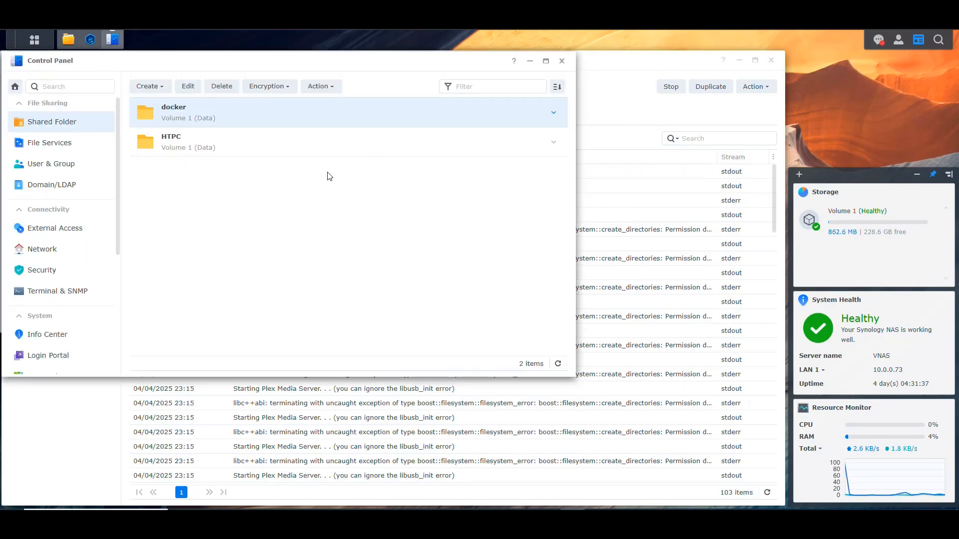
# Step: Check the local users' permissions on the docker shared folder and close its settings without saving
pyautogui.rightClick(226, 111)
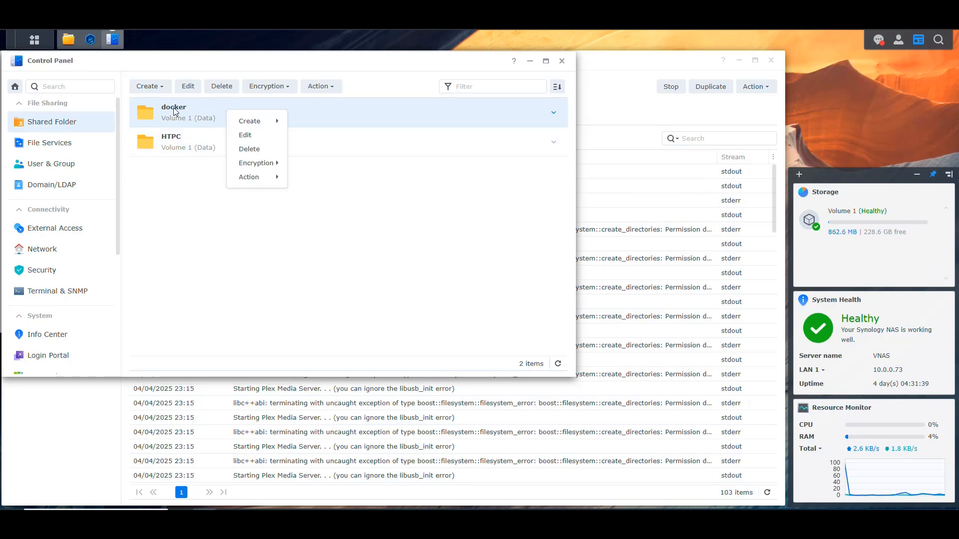
pyautogui.click(243, 134)
pyautogui.click(227, 100)
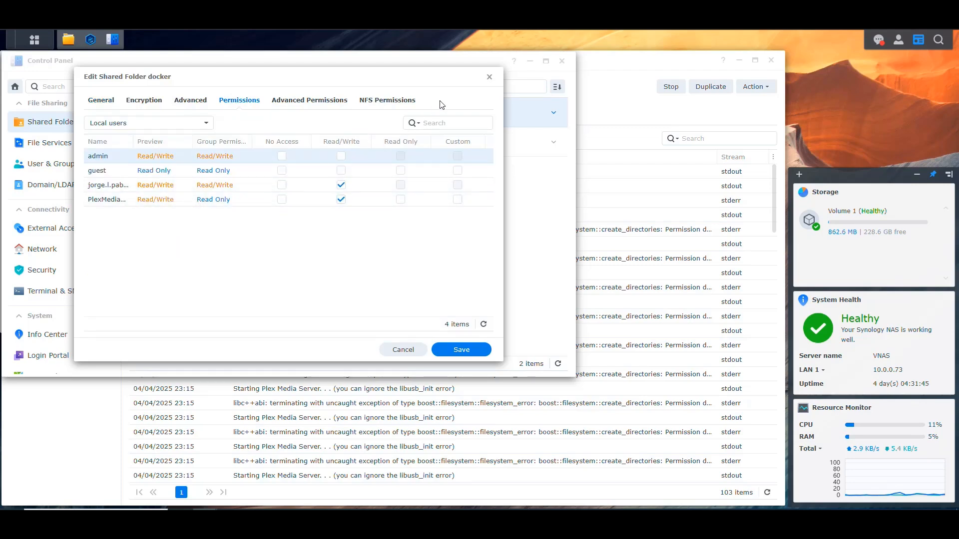
pyautogui.click(490, 76)
# Step: Refresh Application Support in File Station, check its Plex Media Server folder, and refresh the Plex container log in Container Manager
pyautogui.click(68, 39)
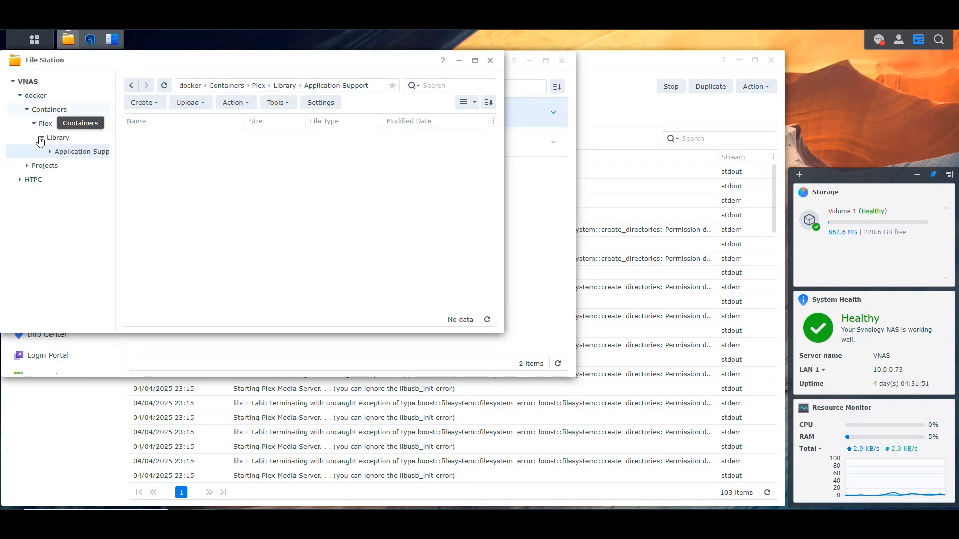
pyautogui.click(165, 85)
pyautogui.doubleClick(166, 136)
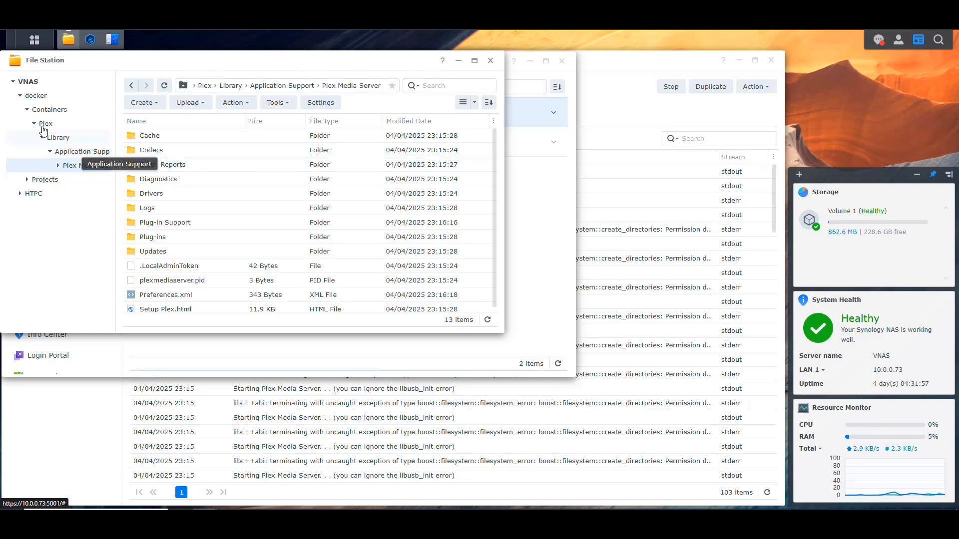
pyautogui.click(68, 39)
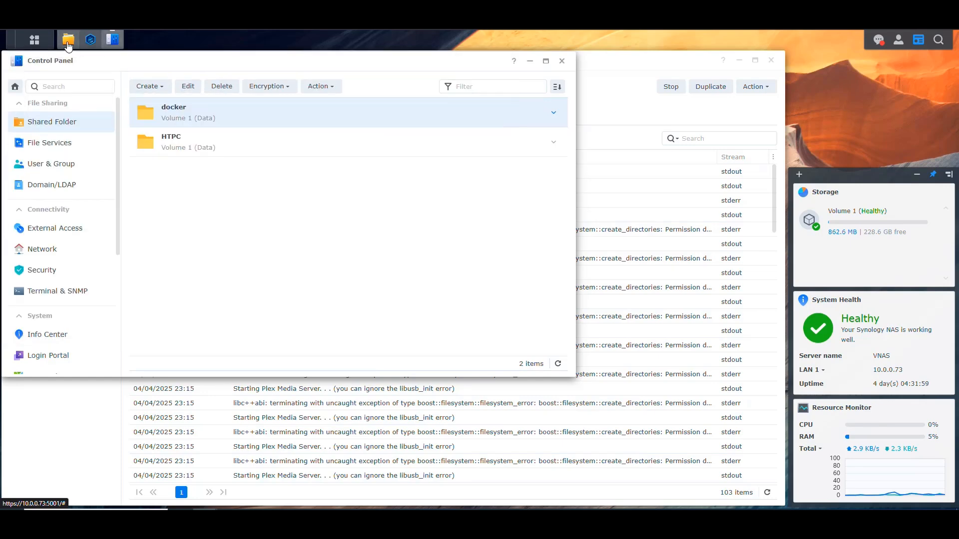
pyautogui.click(90, 40)
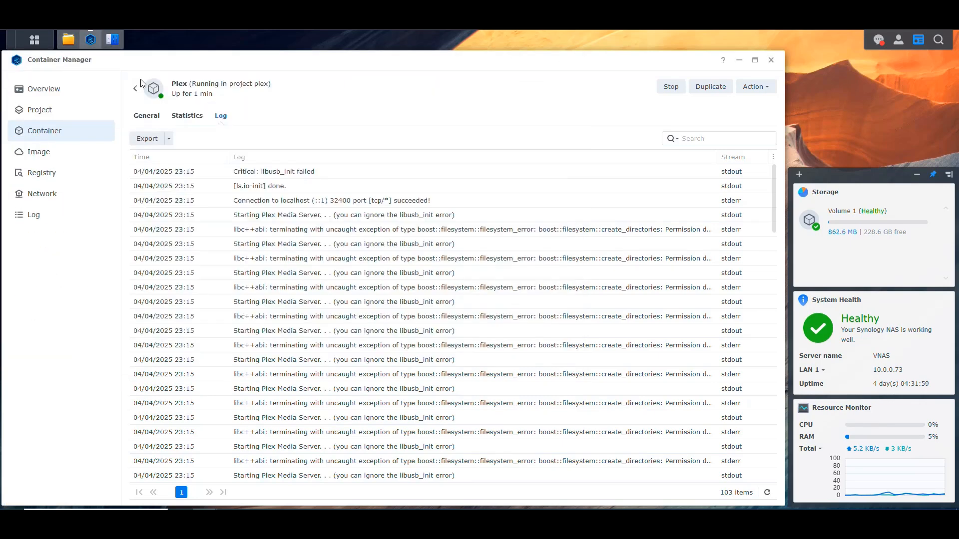
pyautogui.click(767, 492)
pyautogui.hotkey('ctrl', 't')
pyautogui.write('https://10.0.0.73:3')
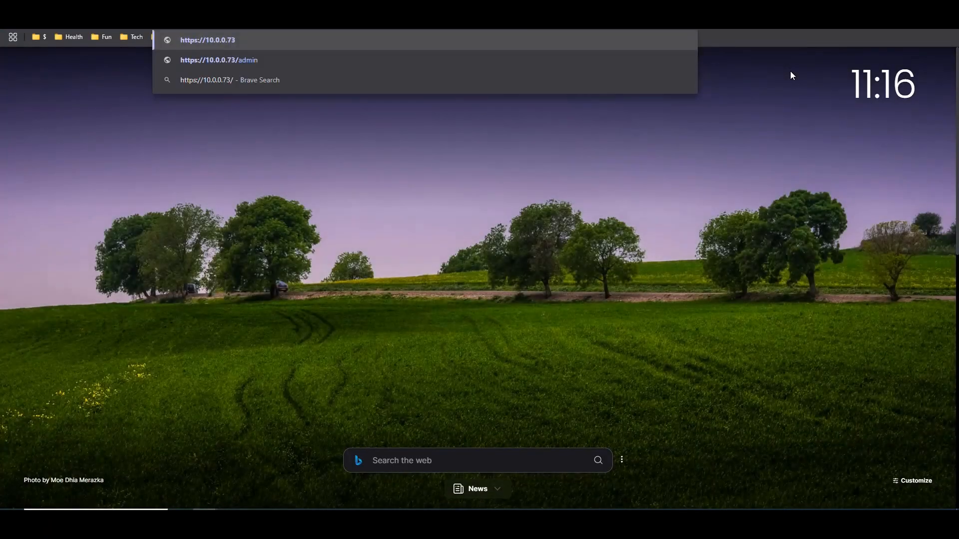
pyautogui.write('2400')
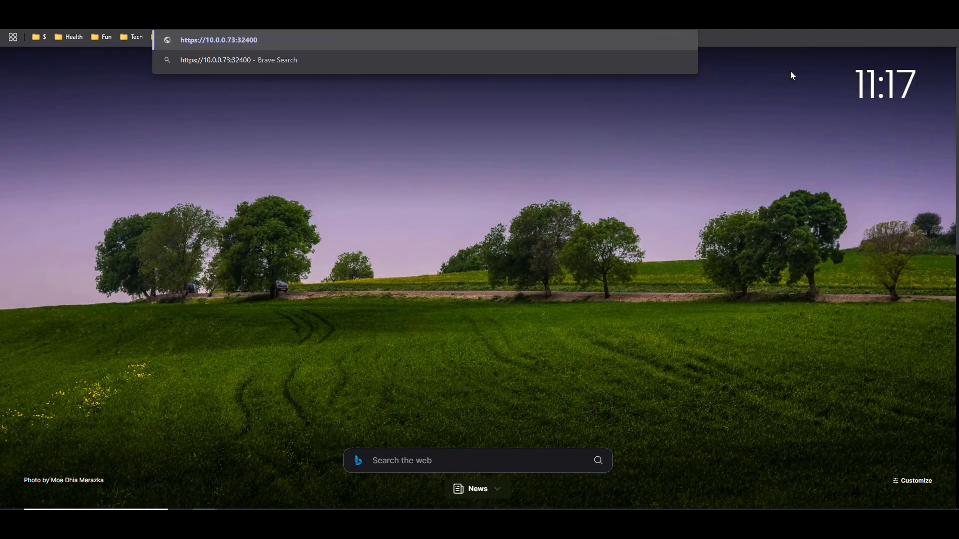
pyautogui.press('Return')
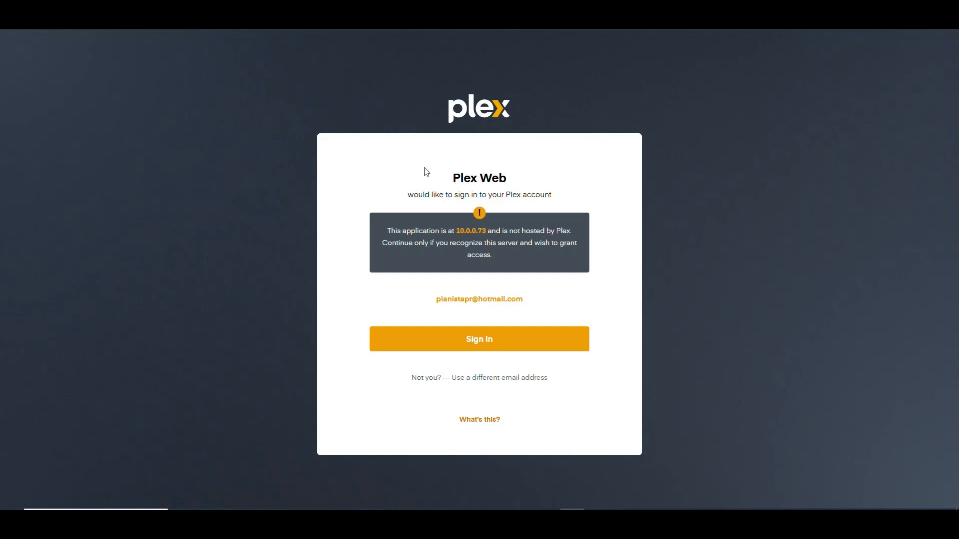
pyautogui.click(424, 24)
pyautogui.write('https://10.0.0.73/')
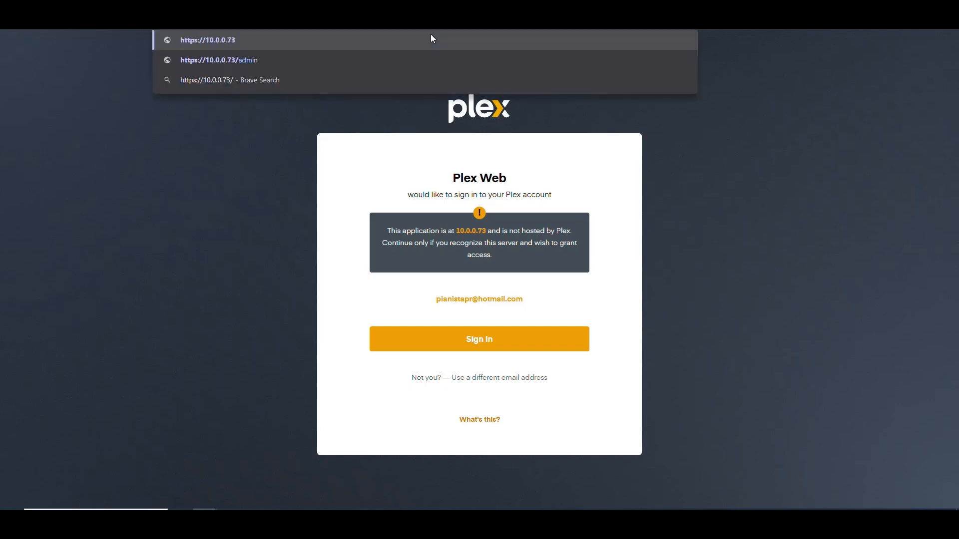
pyautogui.press('BackSpace')
pyautogui.write(':32400')
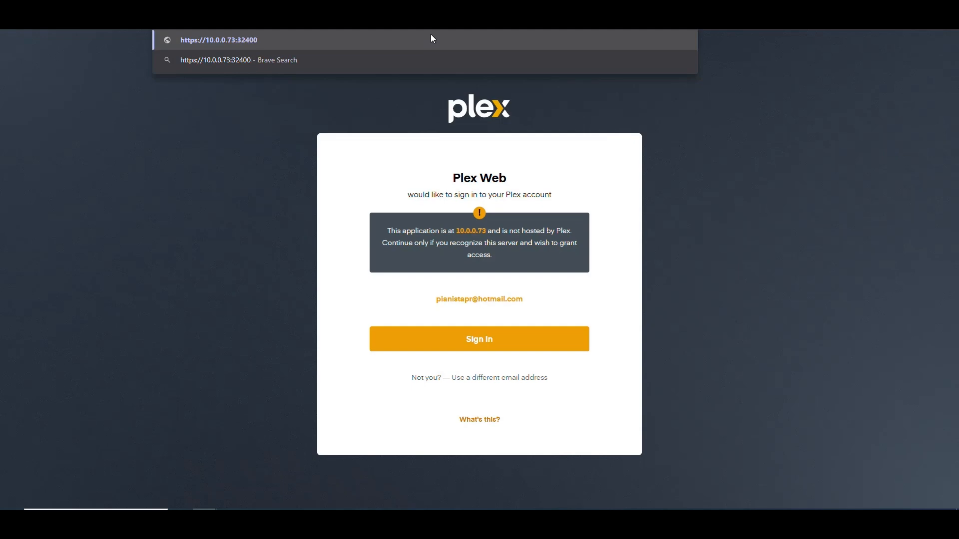
pyautogui.write('/web')
pyautogui.press('Return')
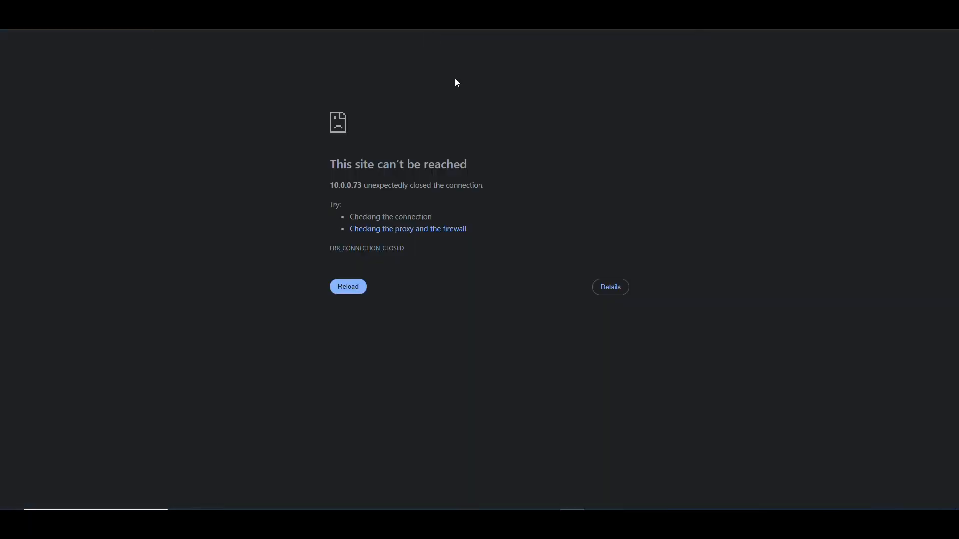